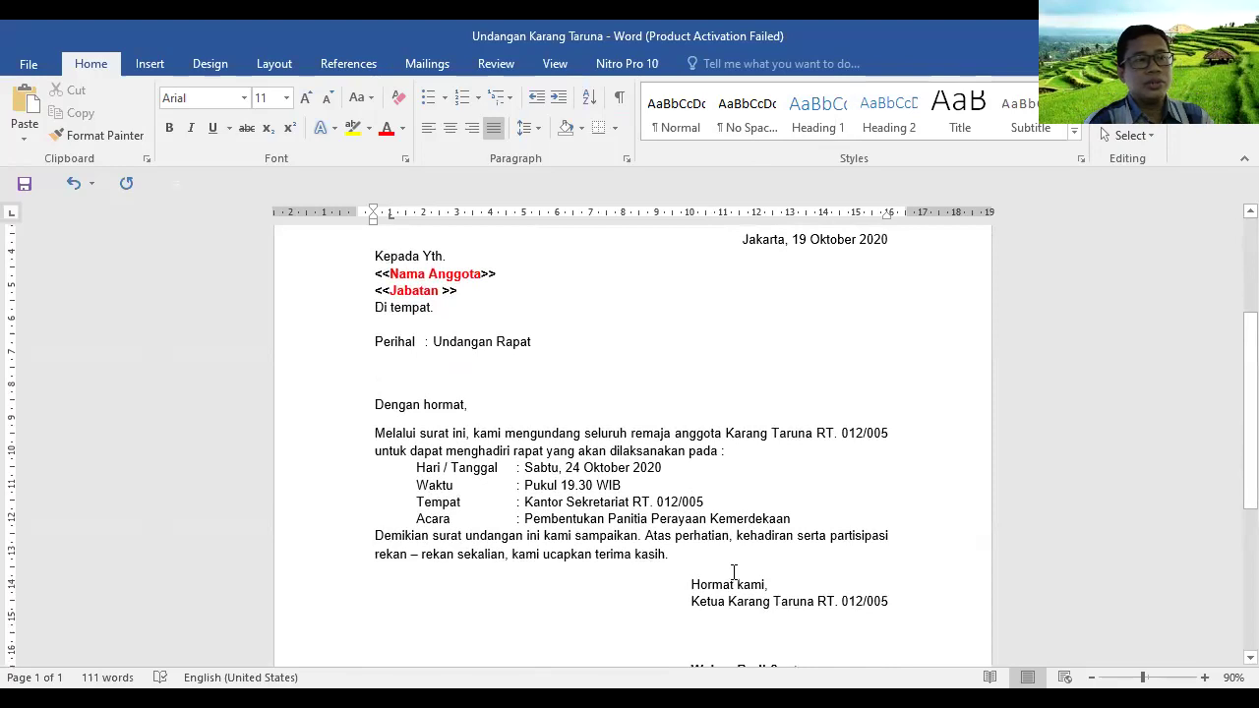
Add a blank line after the 'pada :' line and another after the Acara line
left_click(812, 514)
key("Return")
left_click(747, 450)
key("Return")
Scroll through the letter to check it, then switch over to the Mail Merge slide show
scroll(748, 531, "down", 2)
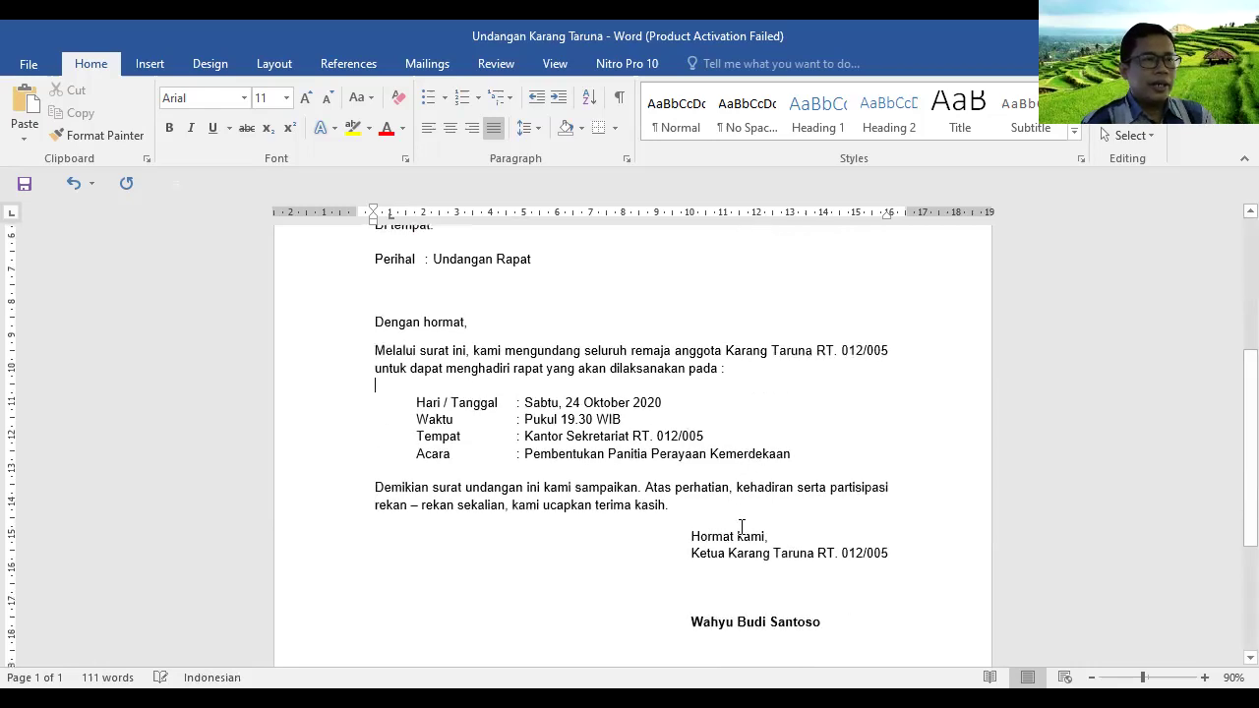
scroll(705, 499, "up", 4)
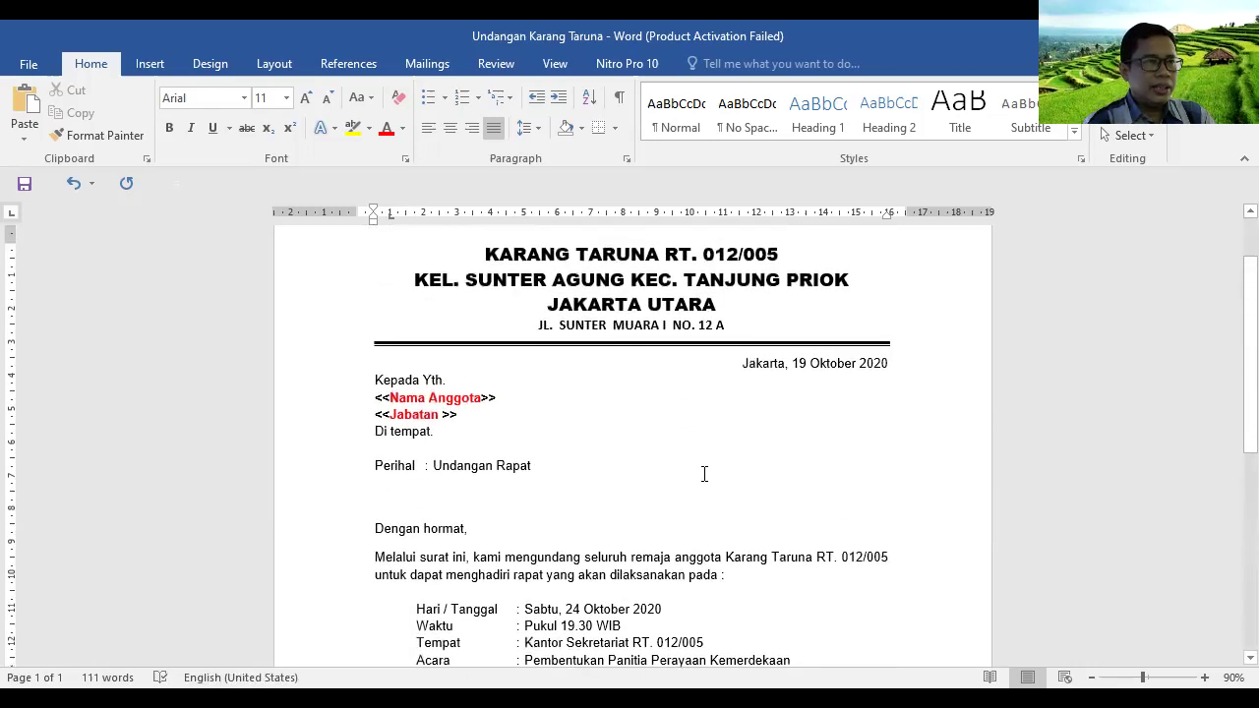
scroll(706, 450, "down", 1)
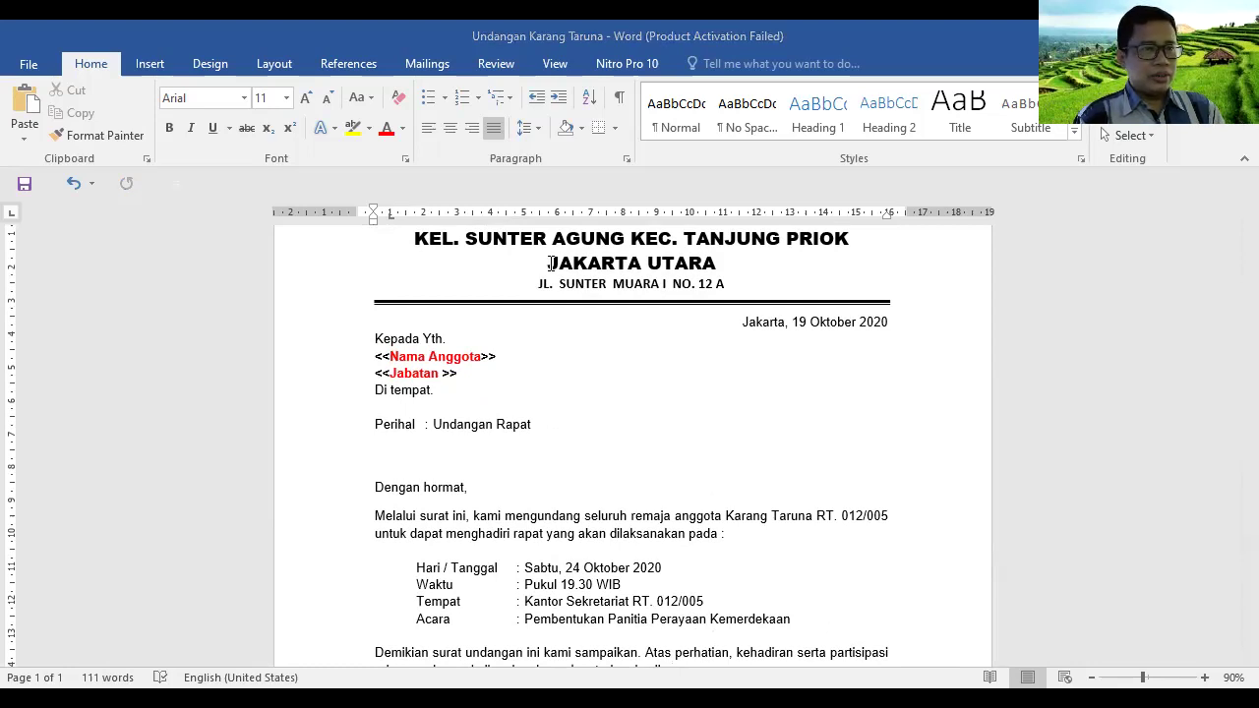
key("alt+Tab")
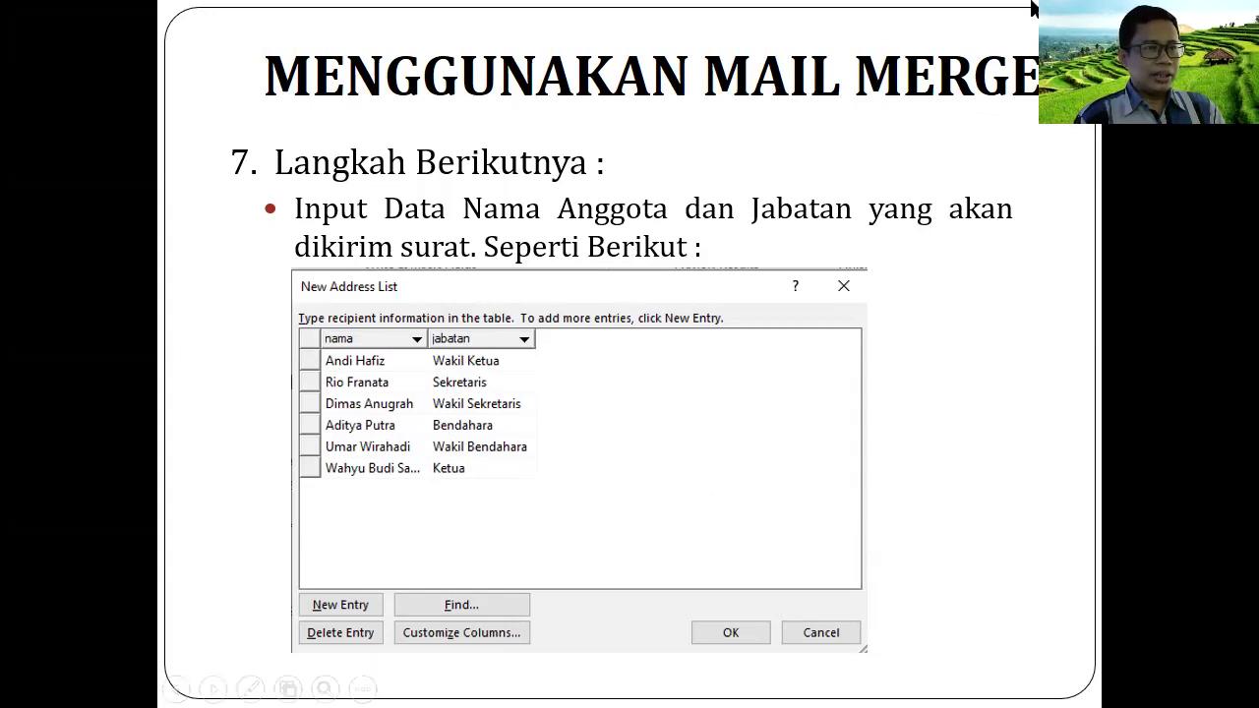
Leave the slide show and return to the Undangan Karang Taruna letter in Word
key("alt+Tab")
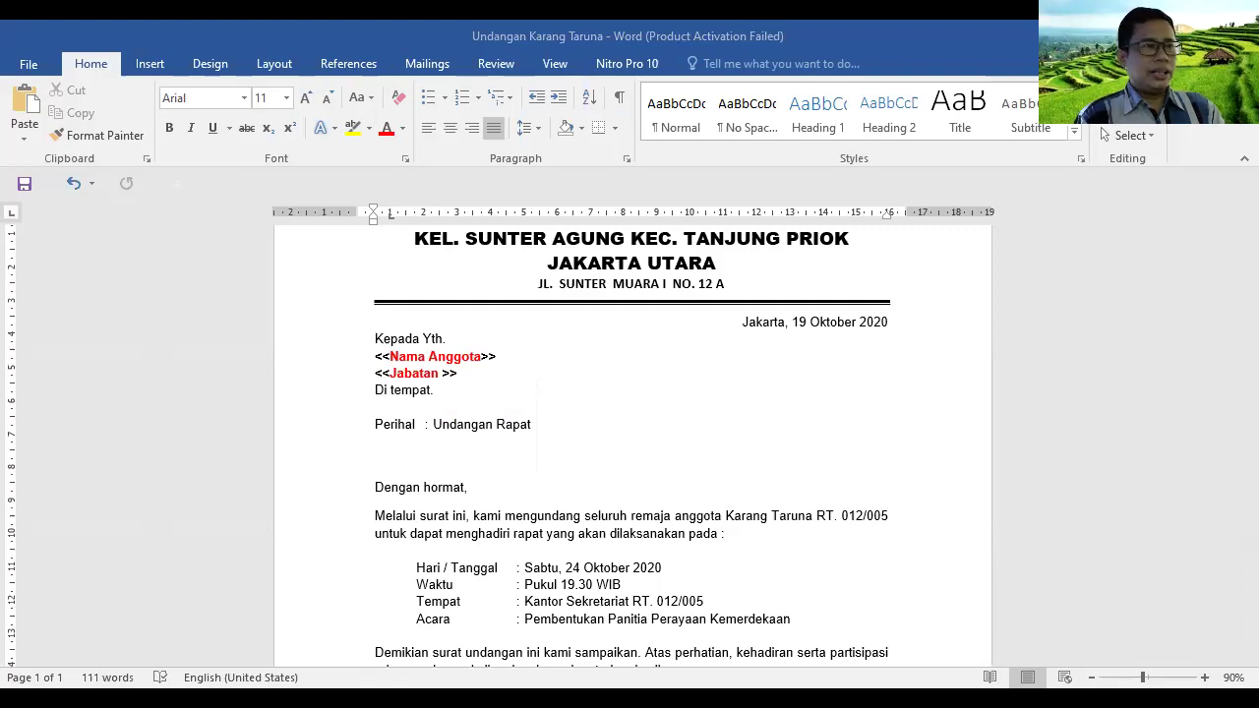
Launch the Step-by-Step Mail Merge Wizard from Mailings, keeping Letters as the document type
scroll(619, 317, "up", 3)
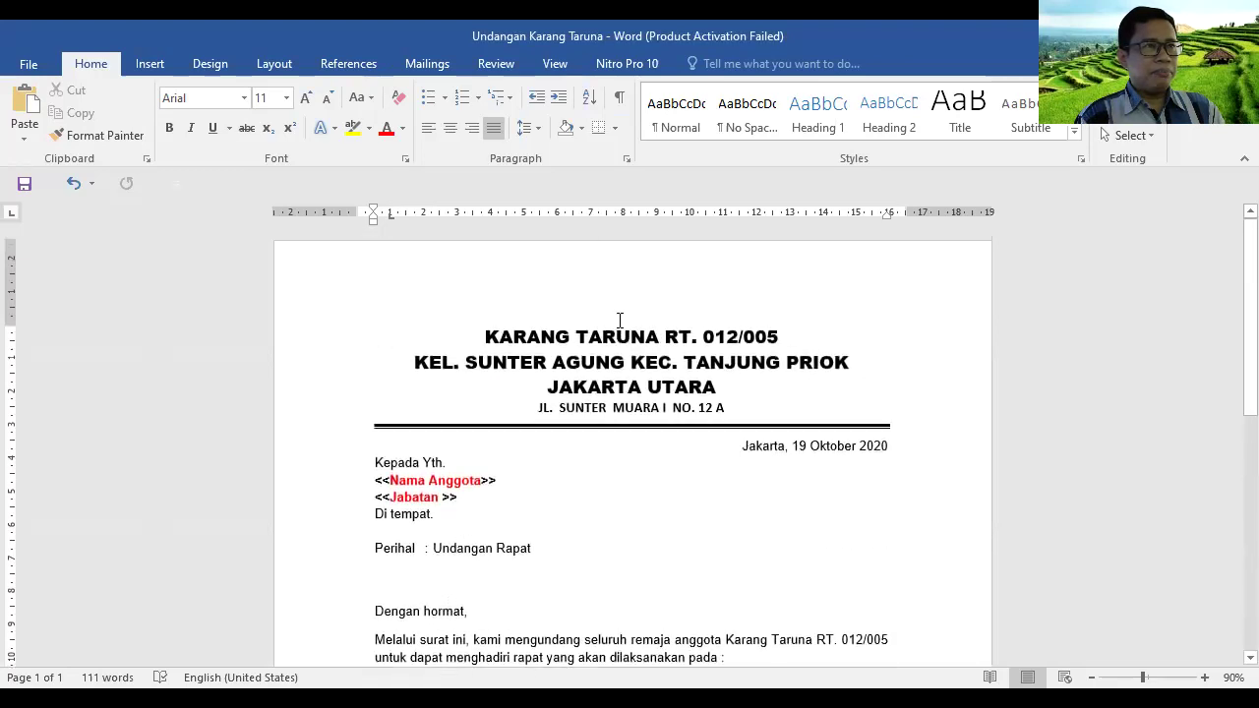
left_click(434, 66)
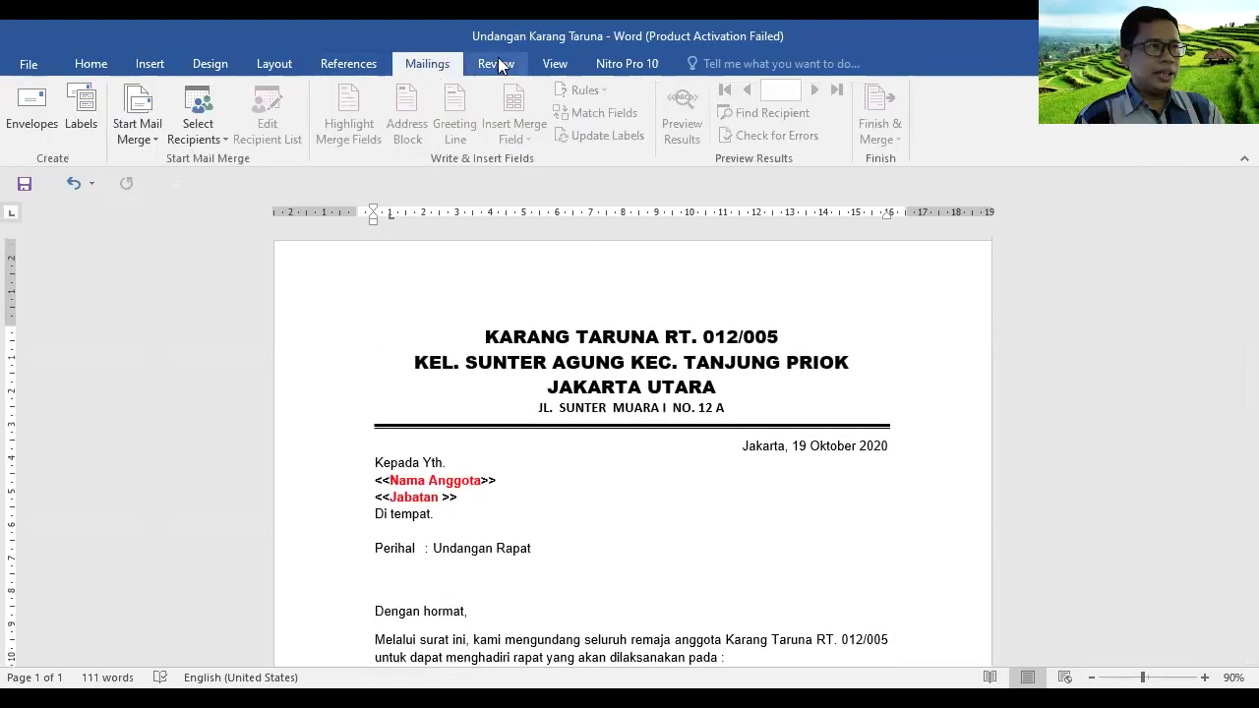
left_click(155, 140)
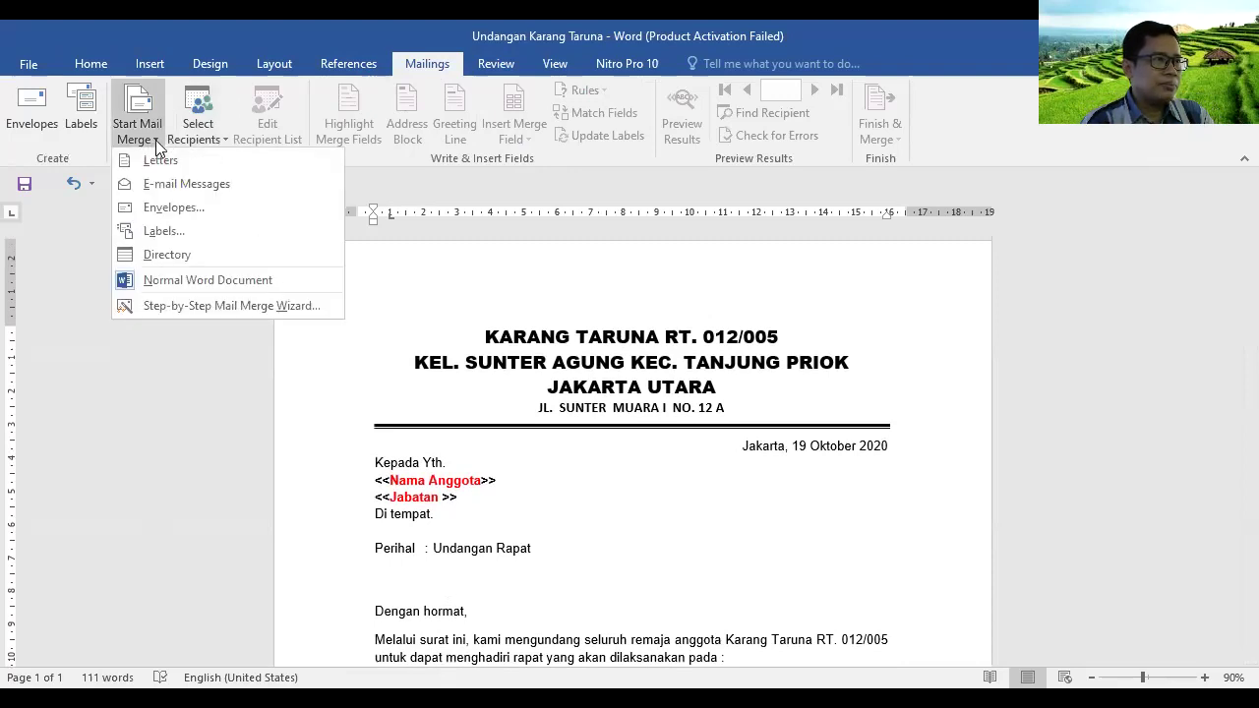
left_click(270, 309)
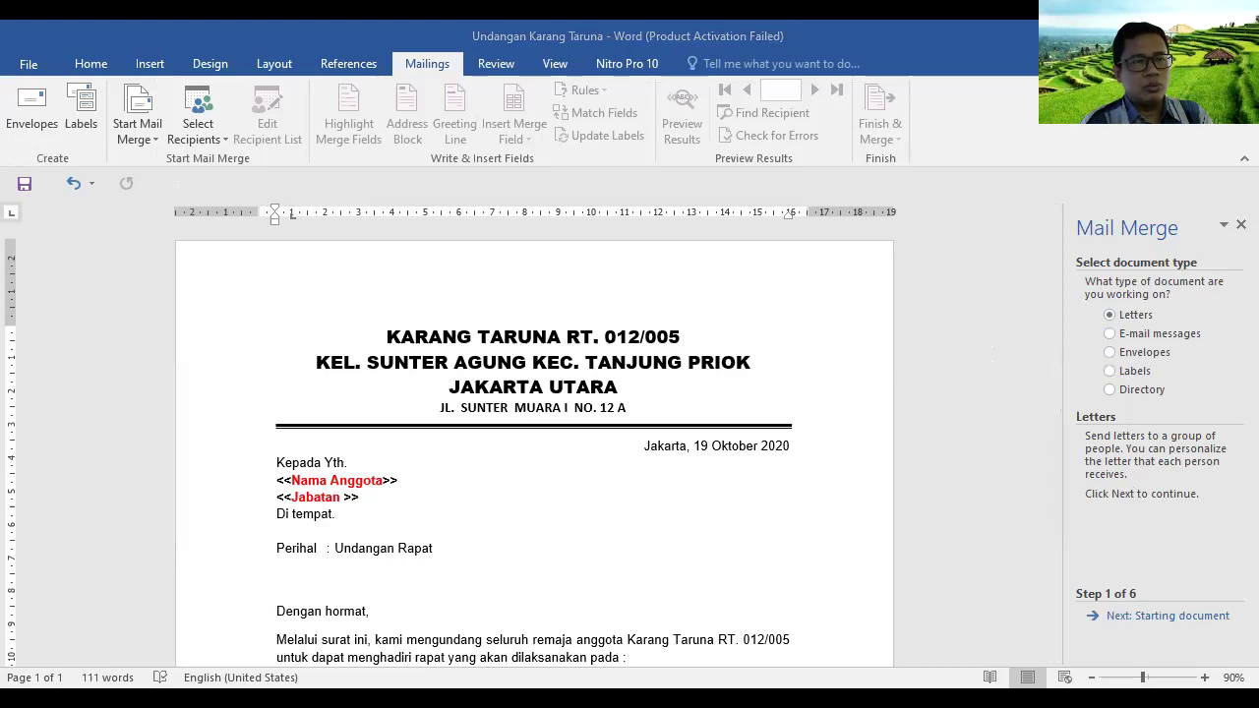
Advance the wizard to Select recipients, choose Type a new list, and create it
left_click(1179, 617)
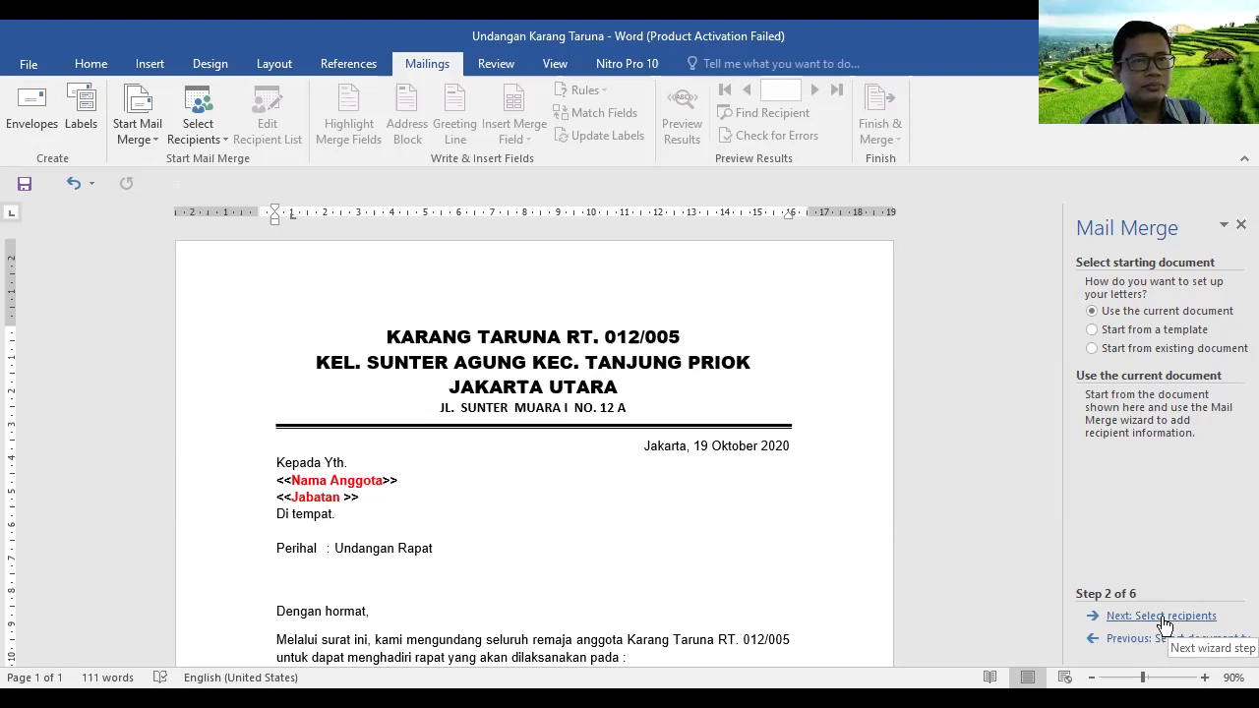
left_click(1163, 618)
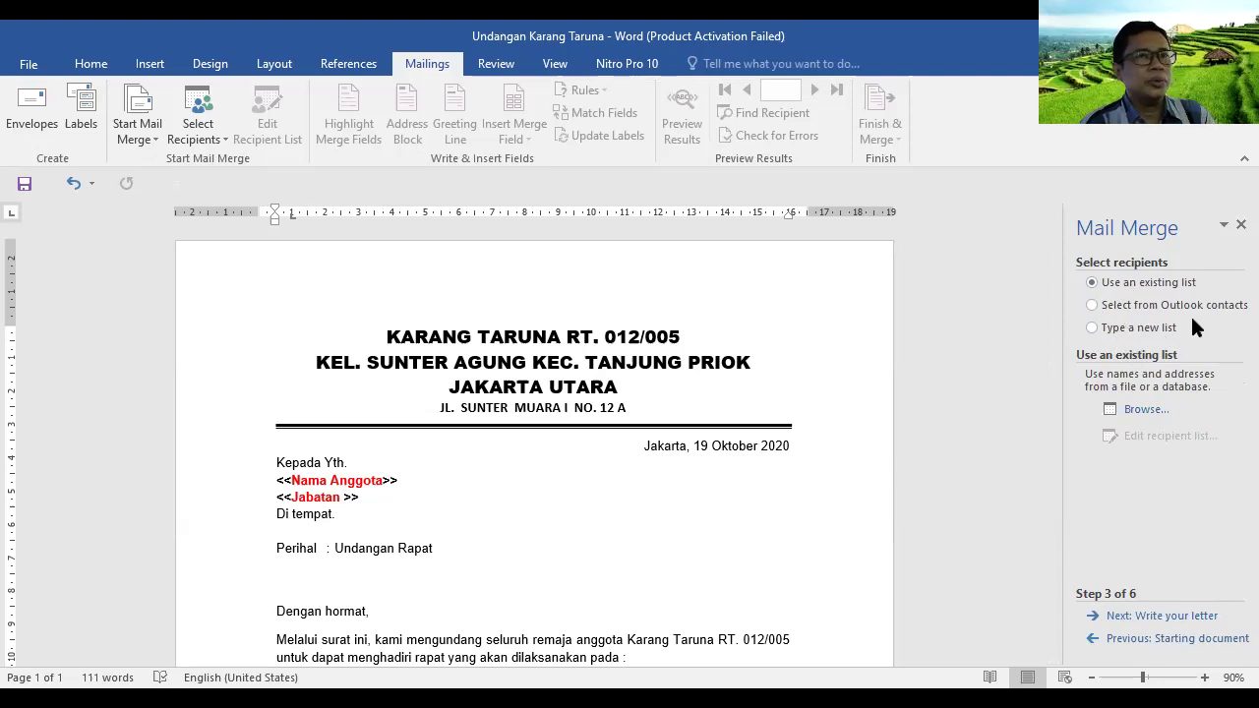
left_click(1094, 329)
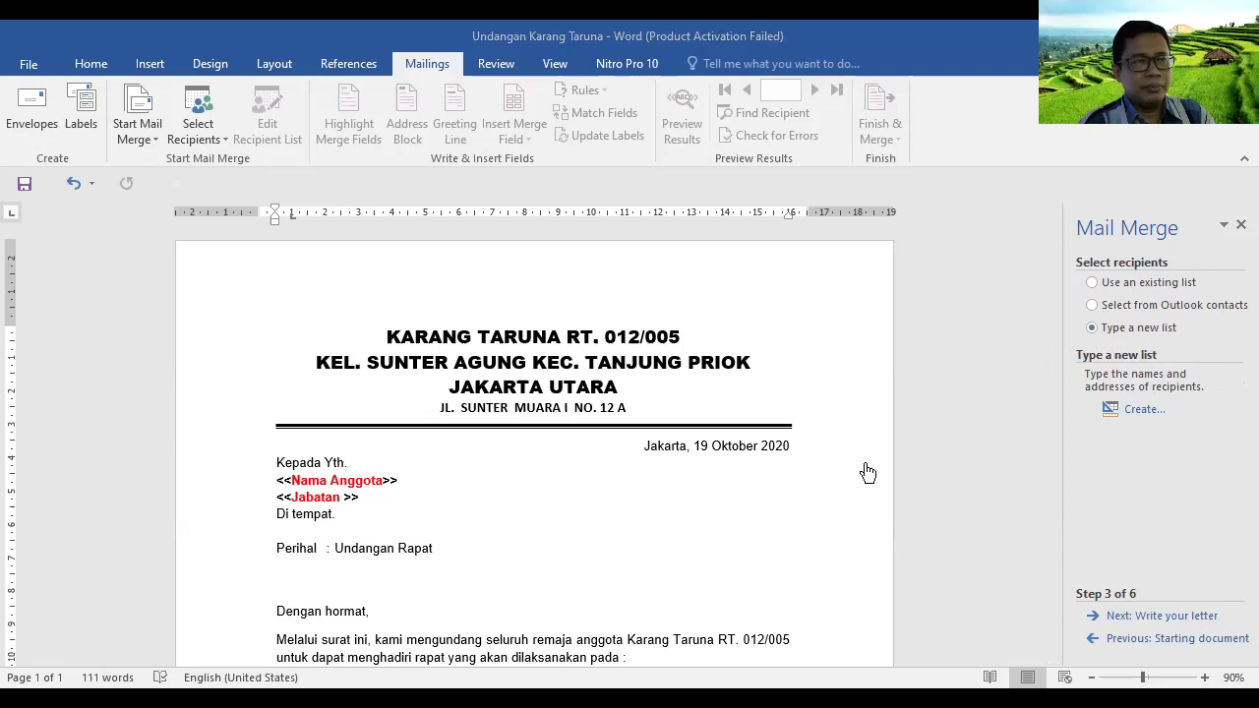
left_click(1144, 409)
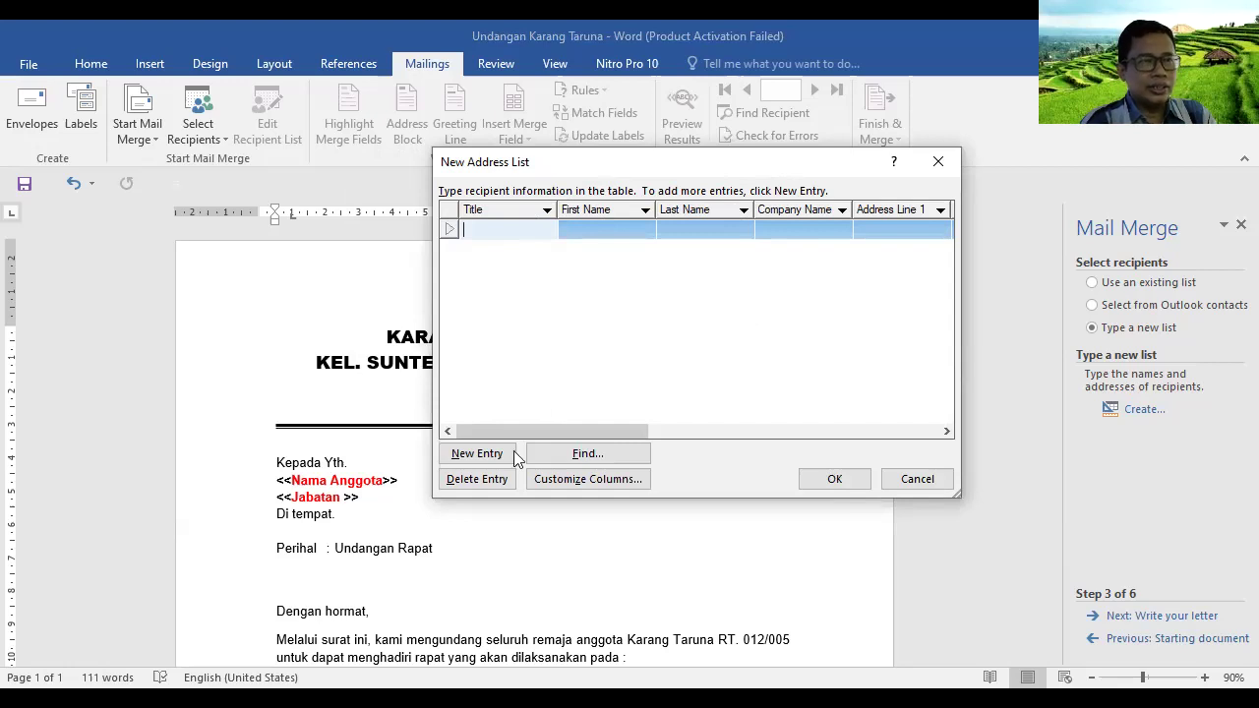
In Customize Columns, delete Title, First Name, Last Name, Company Name, and Address Lines 1–2
left_click(602, 479)
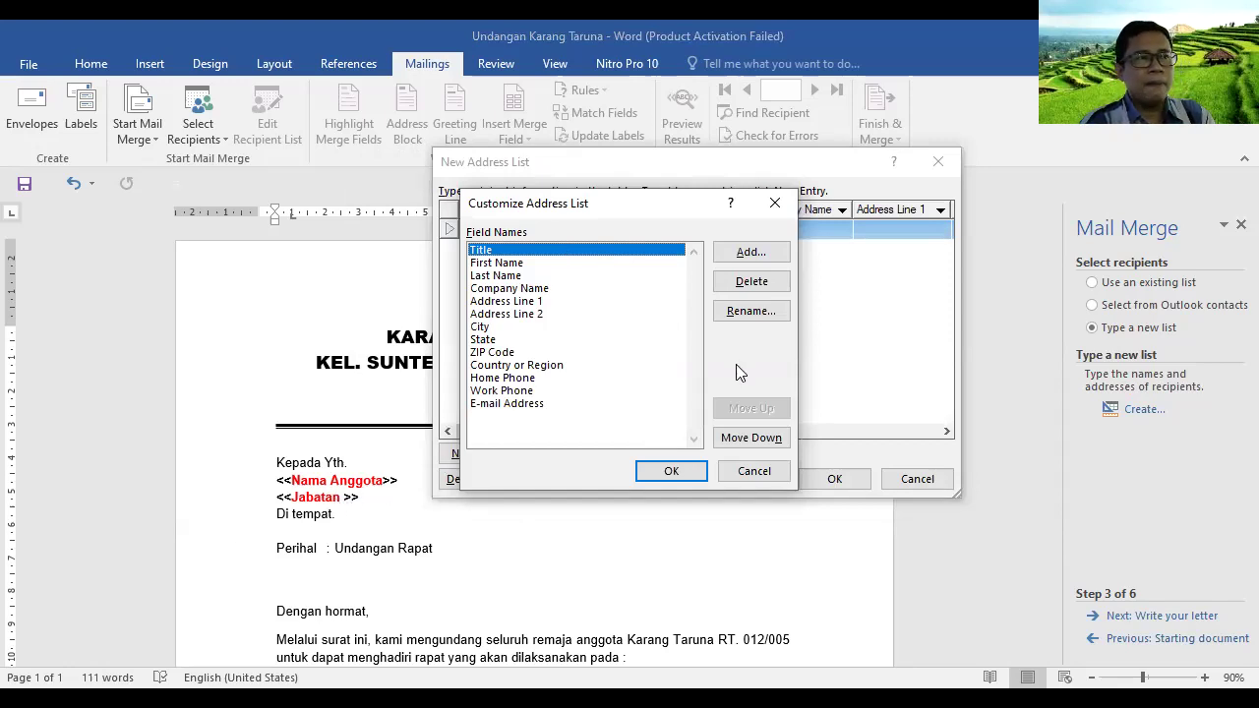
left_click(751, 283)
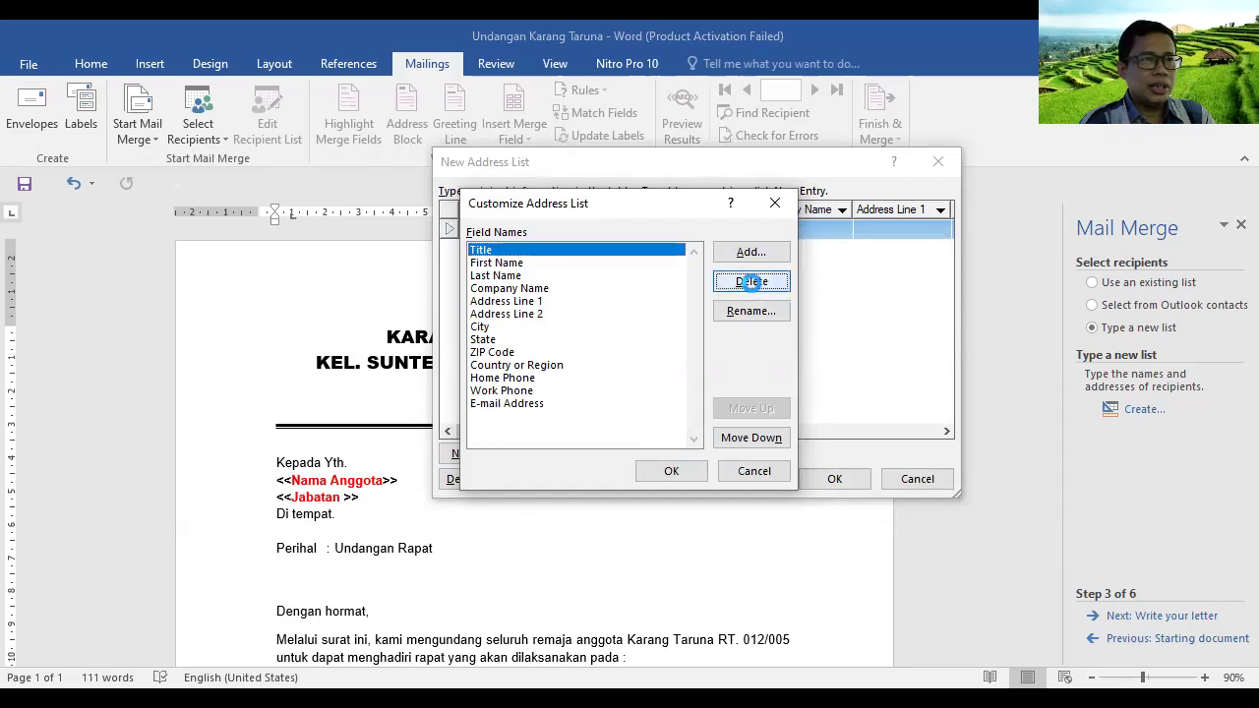
left_click(590, 421)
key("Return")
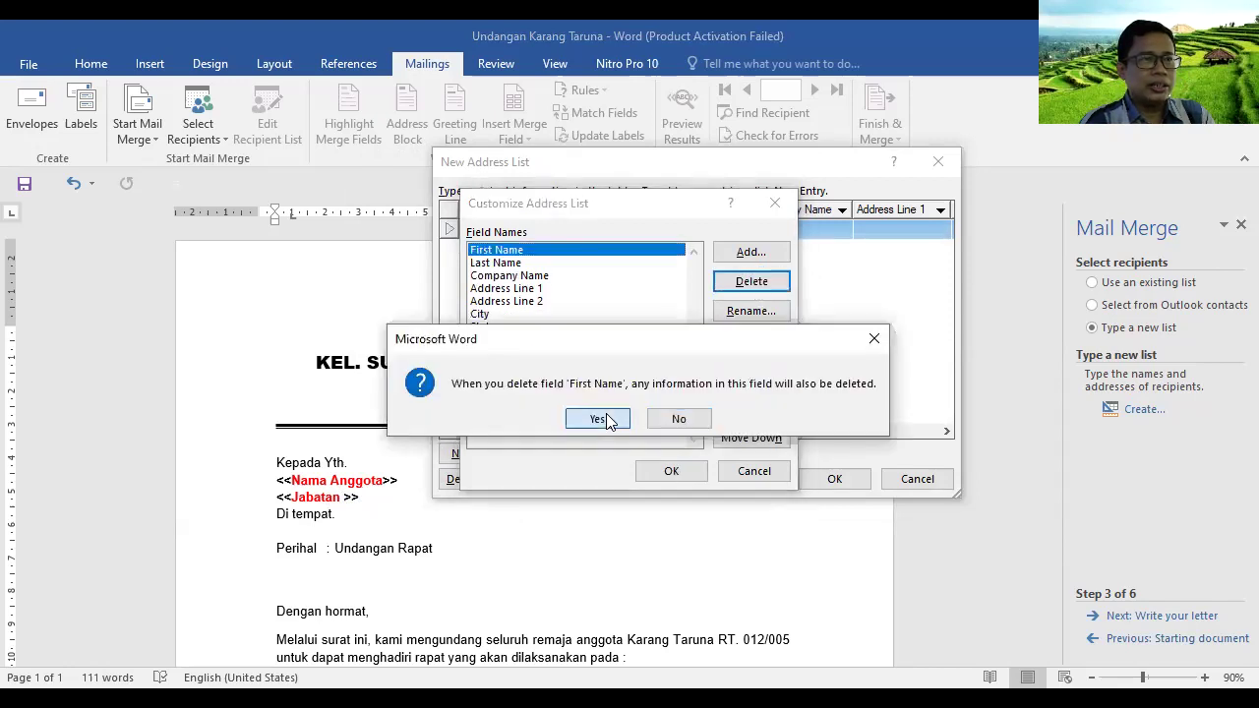
left_click(606, 417)
key("Return")
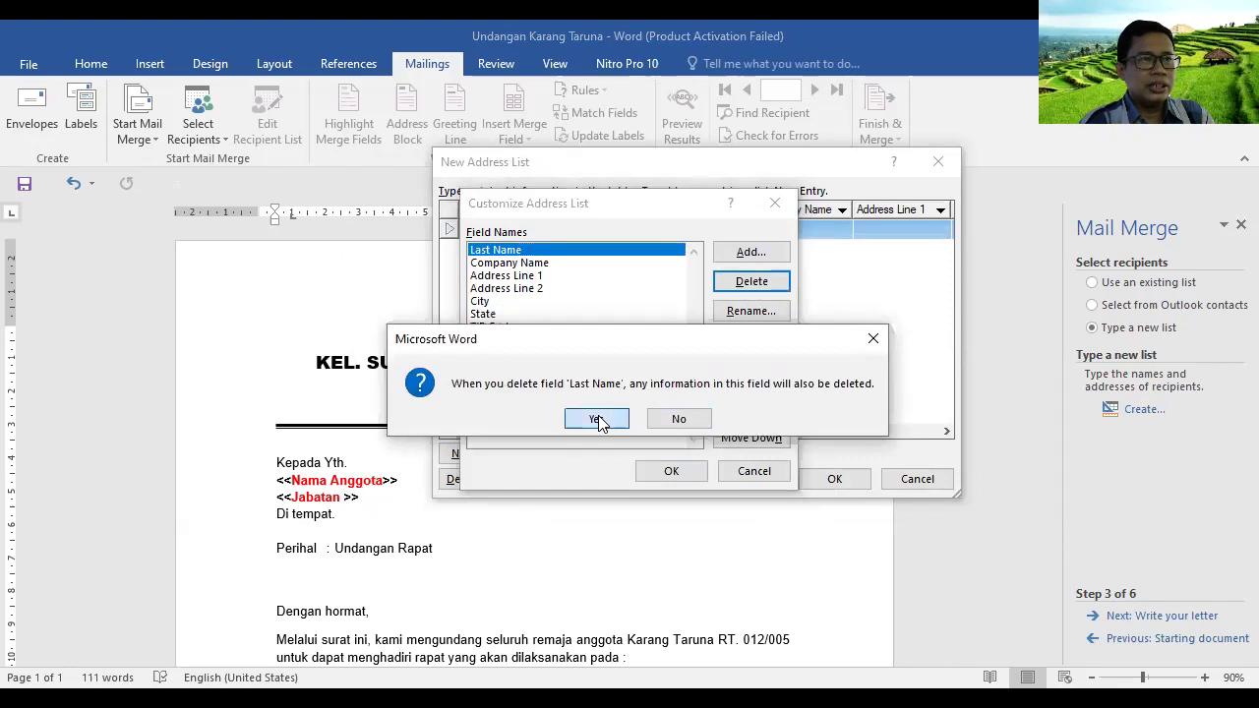
left_click(597, 421)
left_click(751, 282)
left_click(596, 421)
left_click(745, 285)
left_click(609, 409)
left_click(752, 282)
left_click(604, 418)
Delete City, State, ZIP Code, Country or Region, Home Phone, Work Phone and E-mail Address
left_click(753, 280)
left_click(600, 418)
left_click(748, 282)
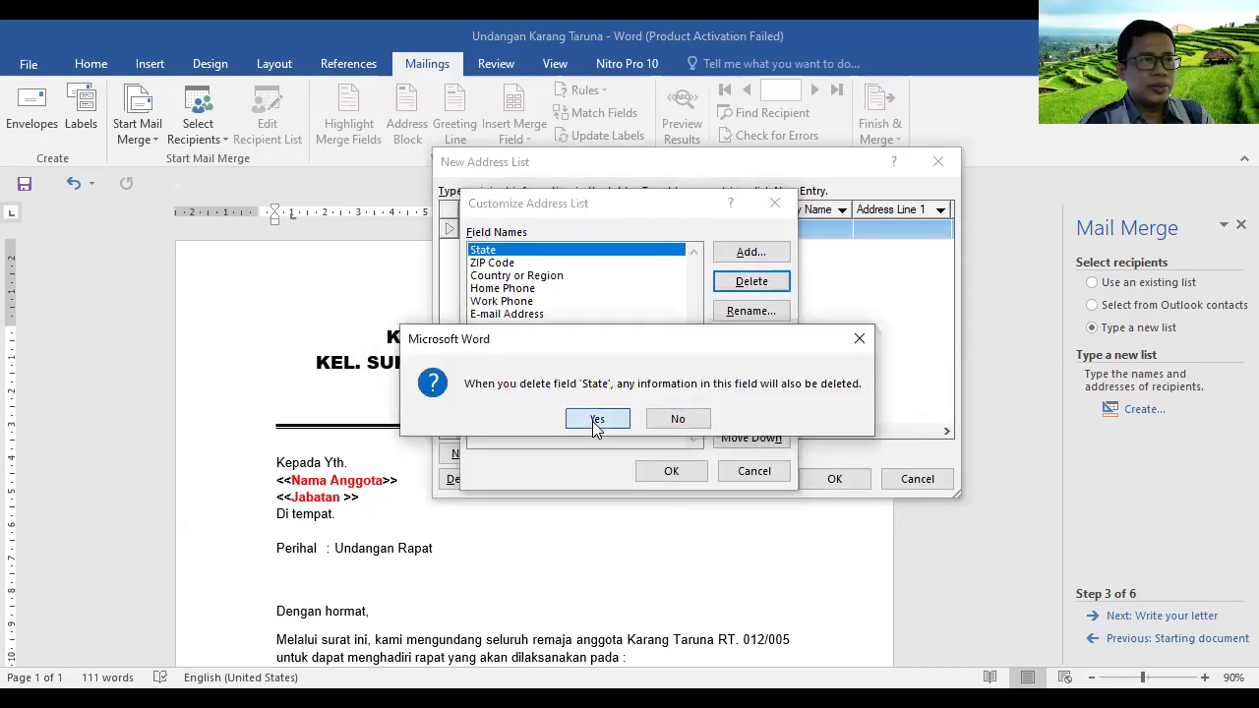
left_click(592, 421)
left_click(752, 282)
left_click(598, 419)
left_click(754, 283)
left_click(609, 421)
left_click(770, 286)
left_click(591, 421)
left_click(748, 283)
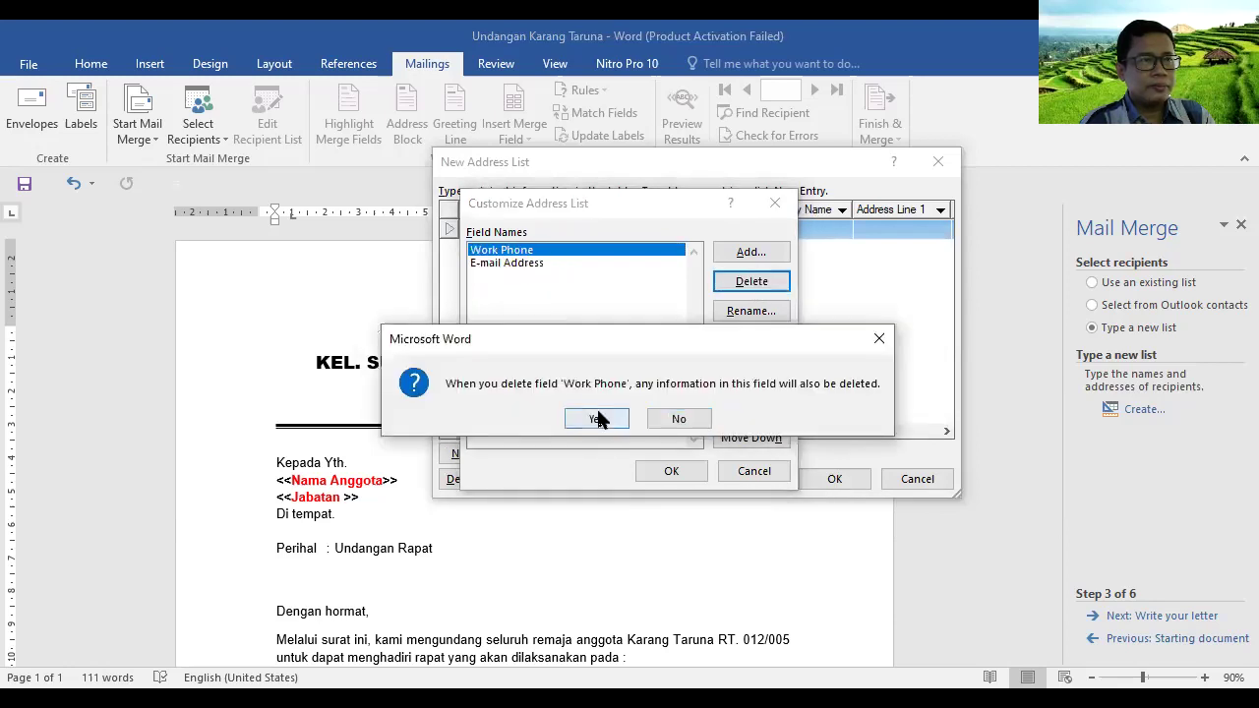
left_click(597, 419)
left_click(751, 282)
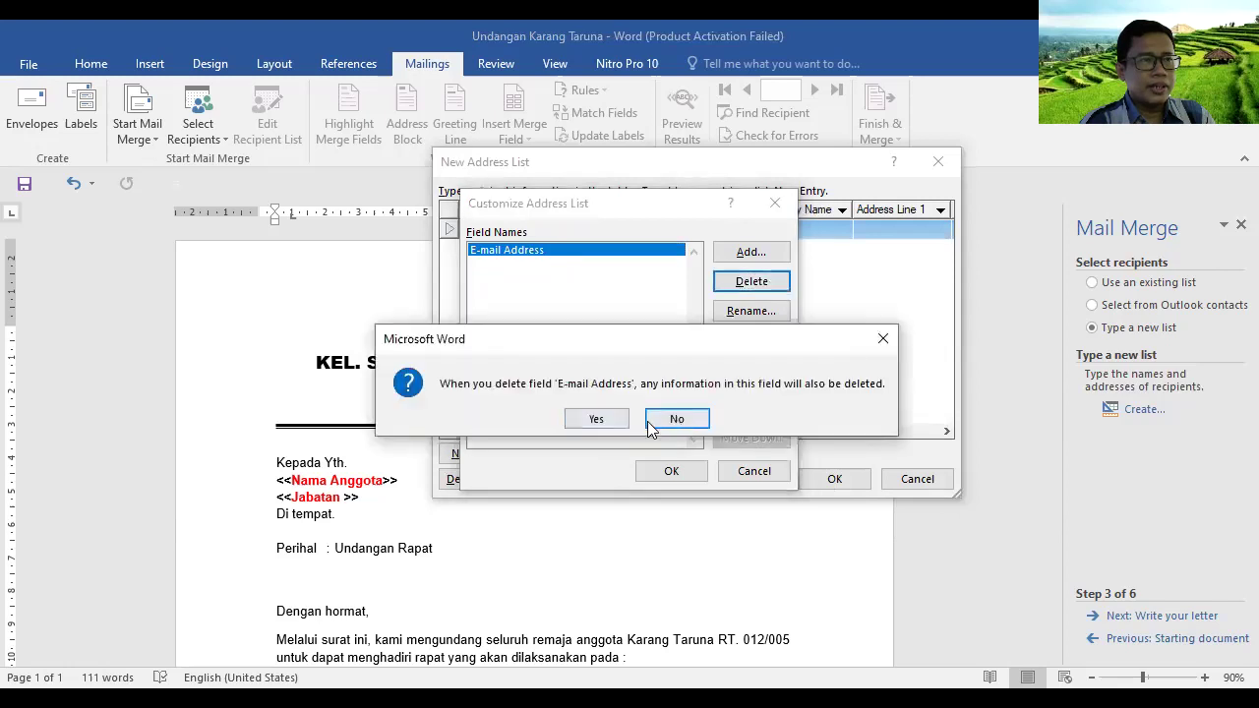
left_click(596, 421)
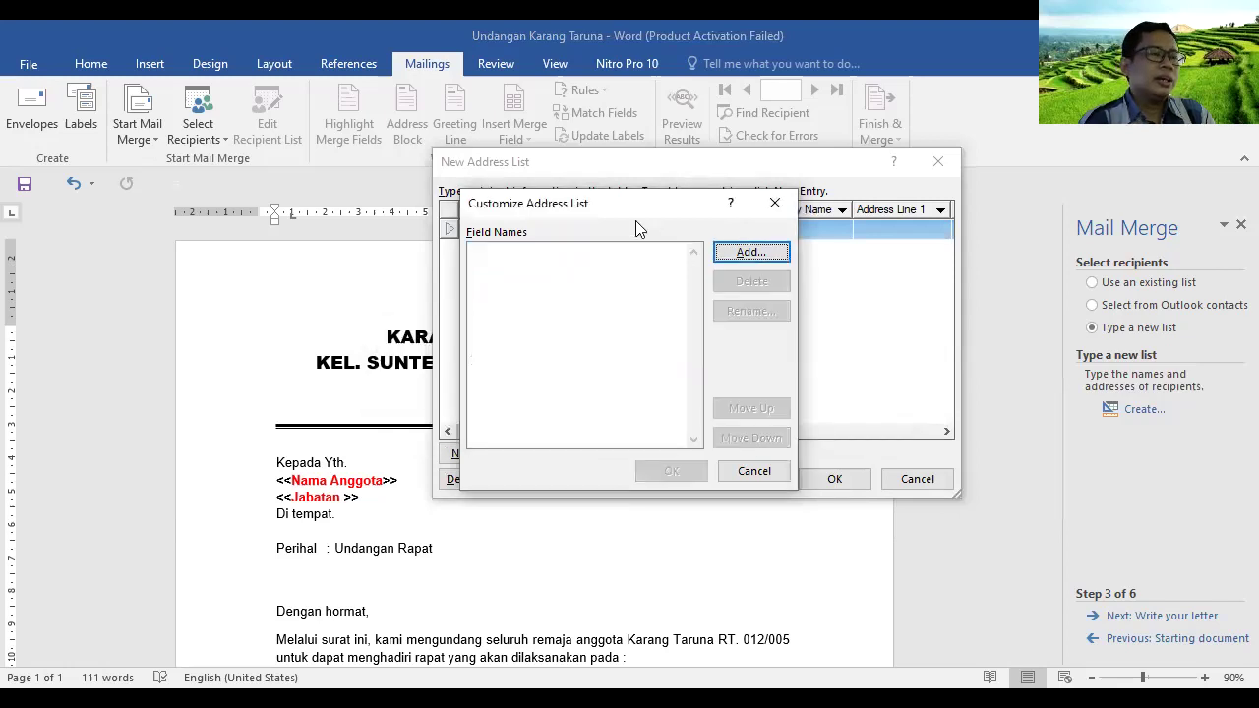
Add the fields nama and jabatan to the address list and apply the columns
left_click(750, 253)
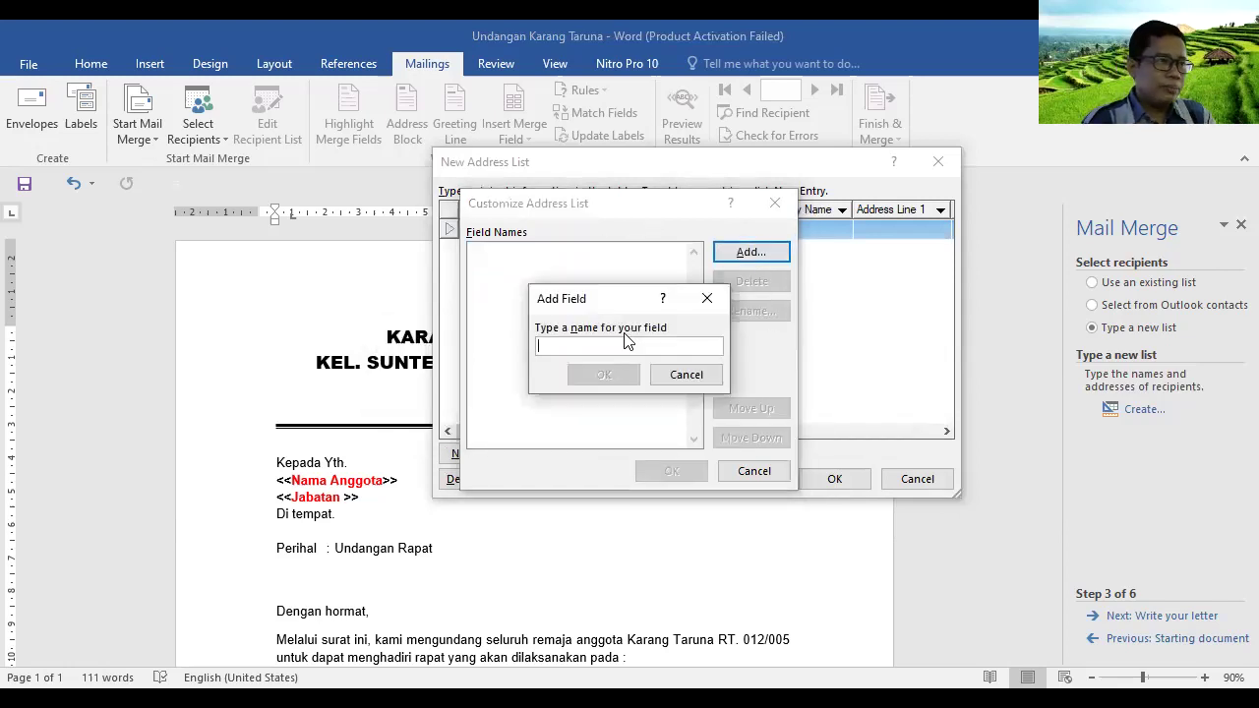
type("a")
key("BackSpace")
type("nama")
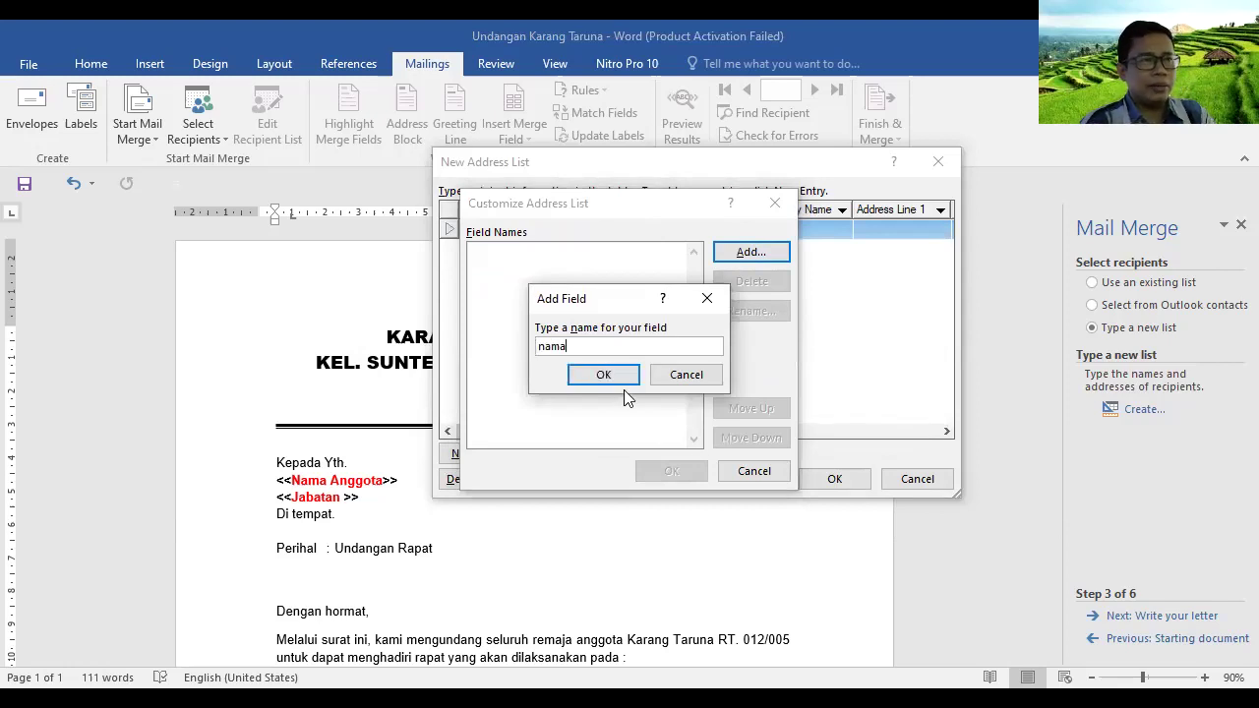
left_click(613, 373)
left_click(747, 254)
type("jabatan")
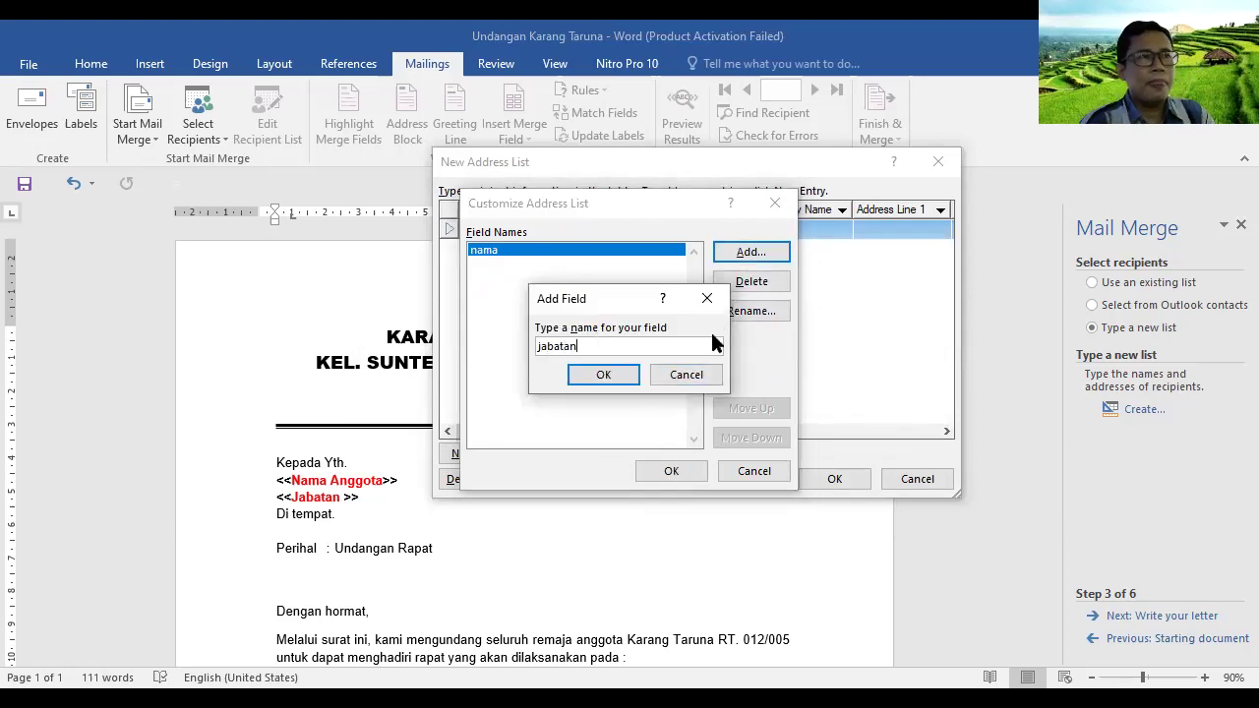
left_click(603, 376)
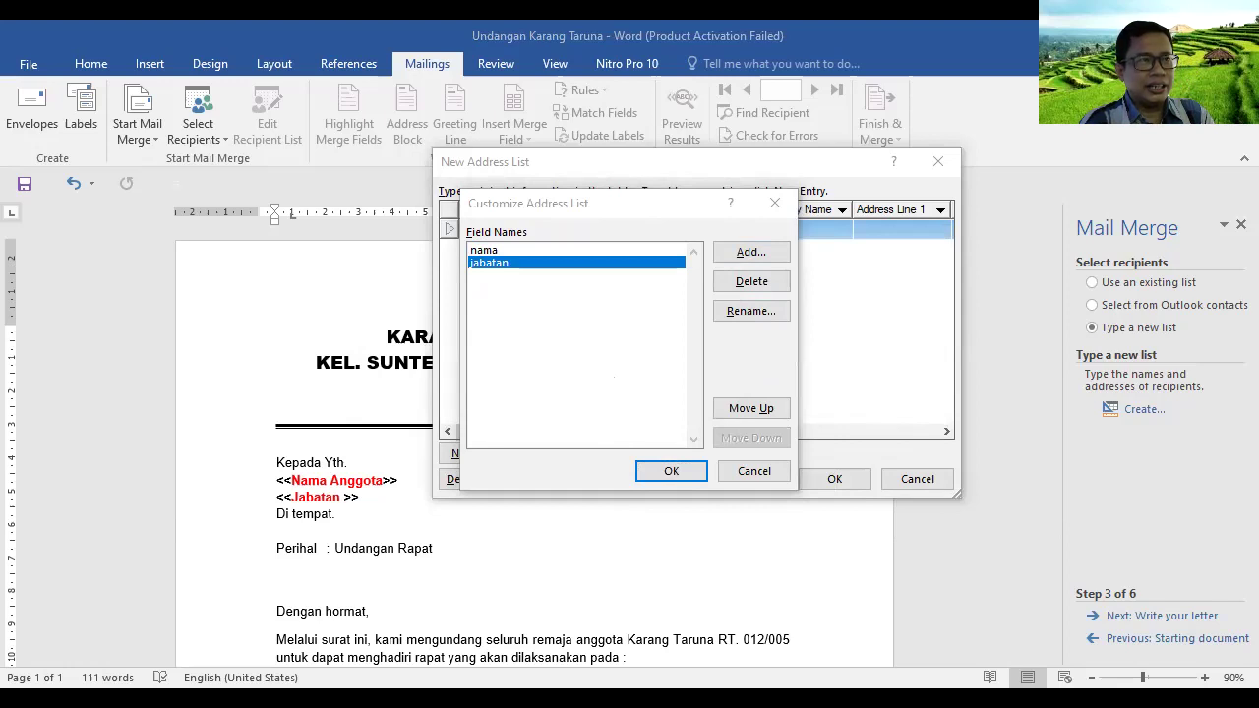
left_click(670, 473)
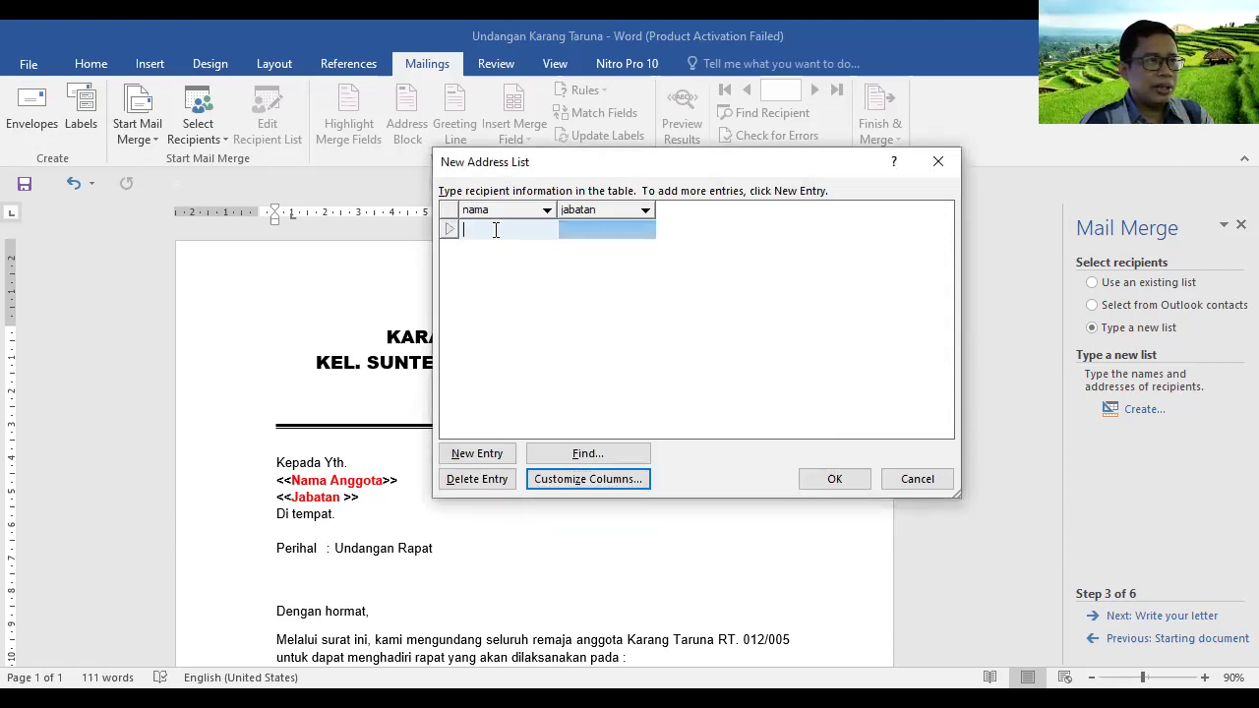
Enter the first two members' names with jabatan ketua and Wakil Ketua
key("Tab")
type("ketua")
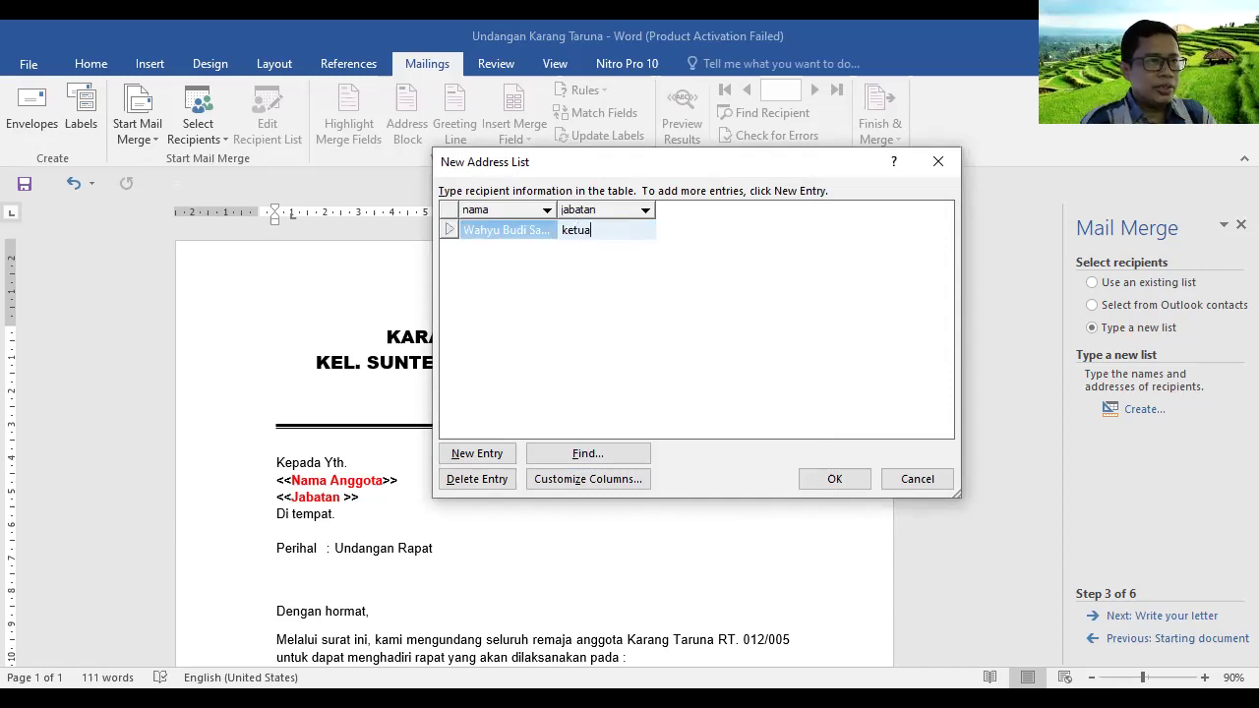
left_click(482, 455)
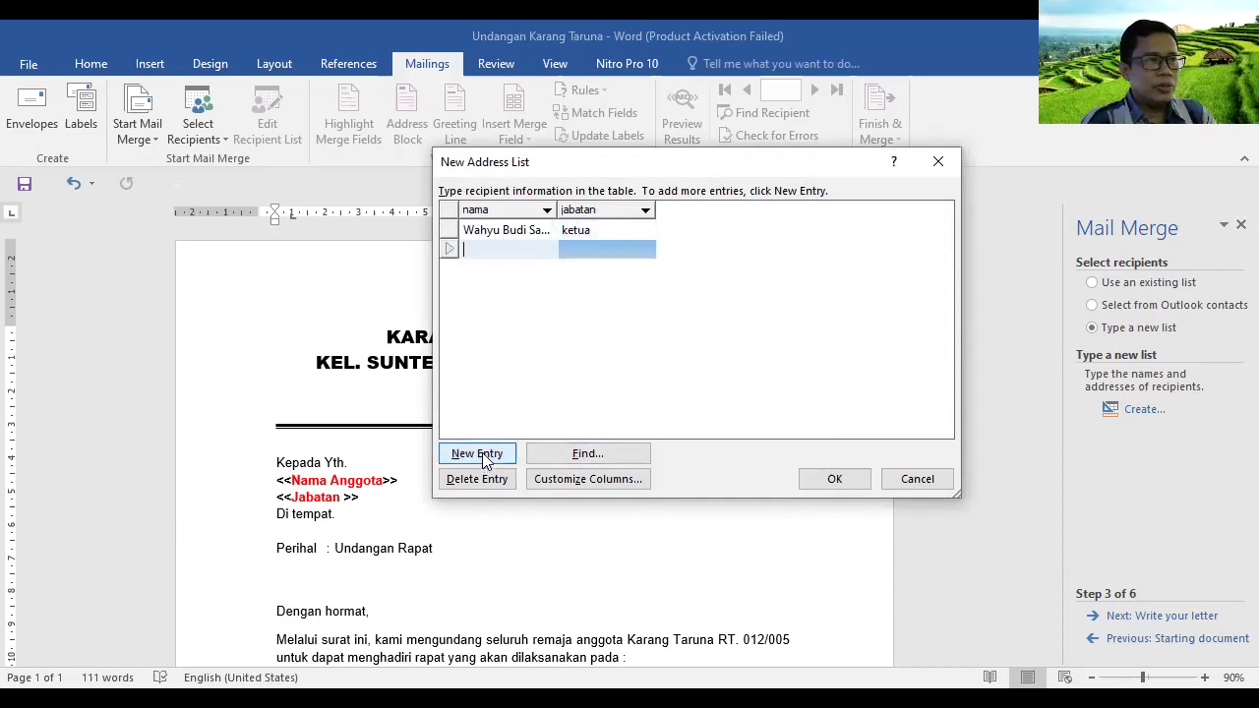
left_click(511, 248)
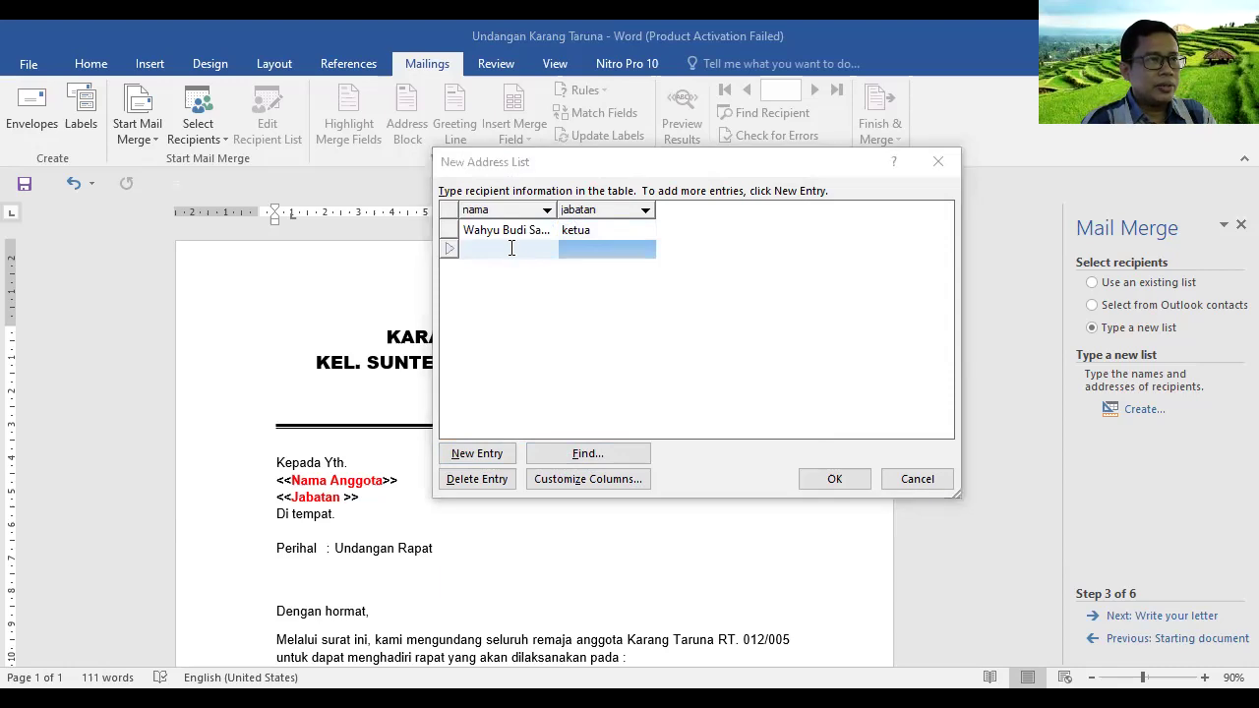
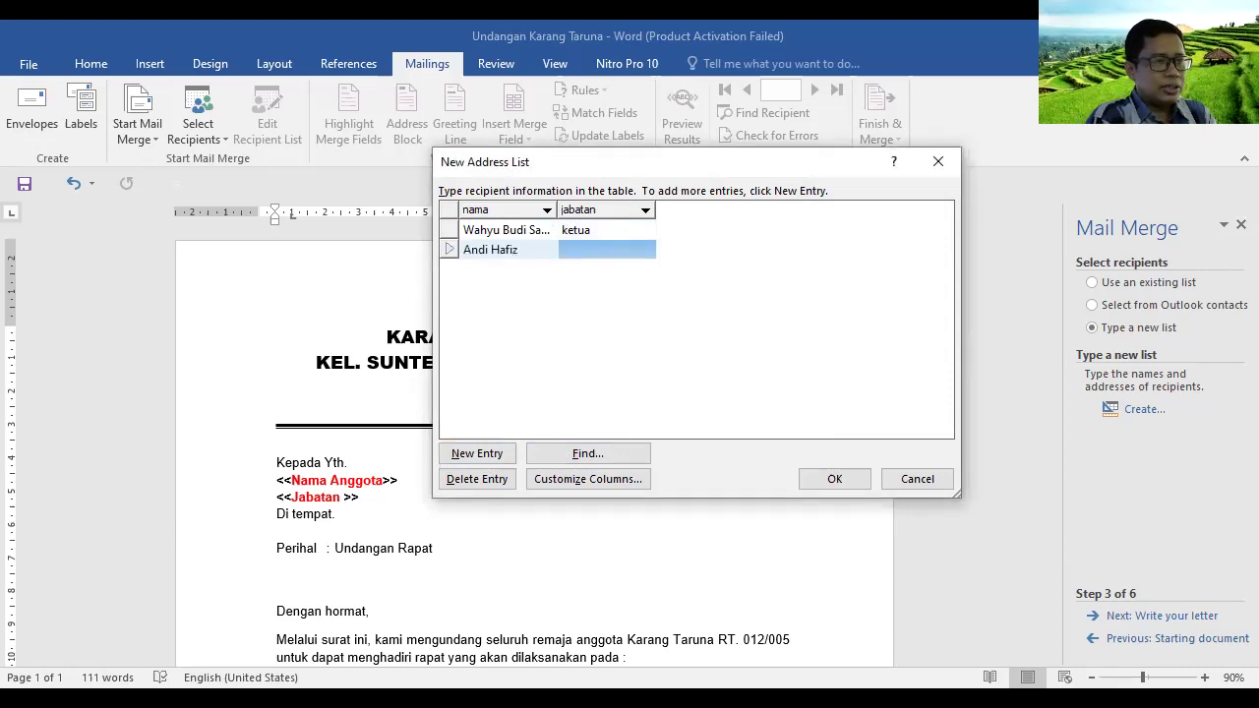
key("Tab")
type("Wakil Ketua")
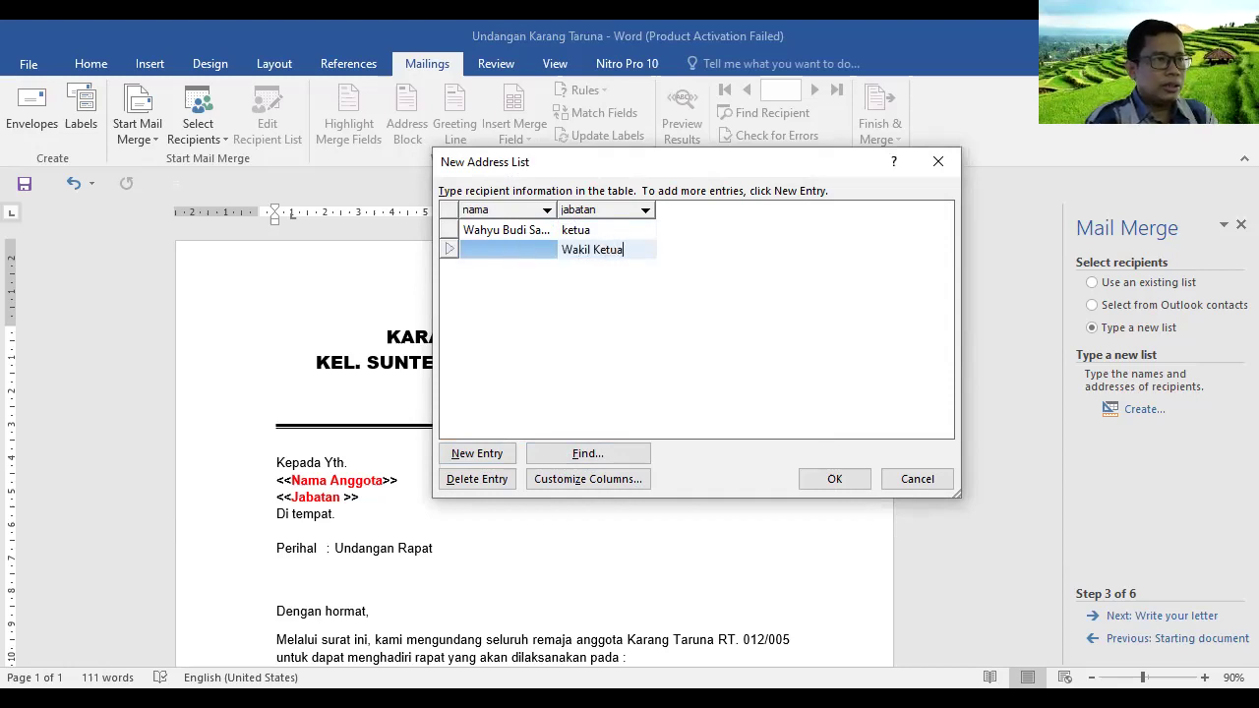
left_click(464, 451)
left_click(516, 254)
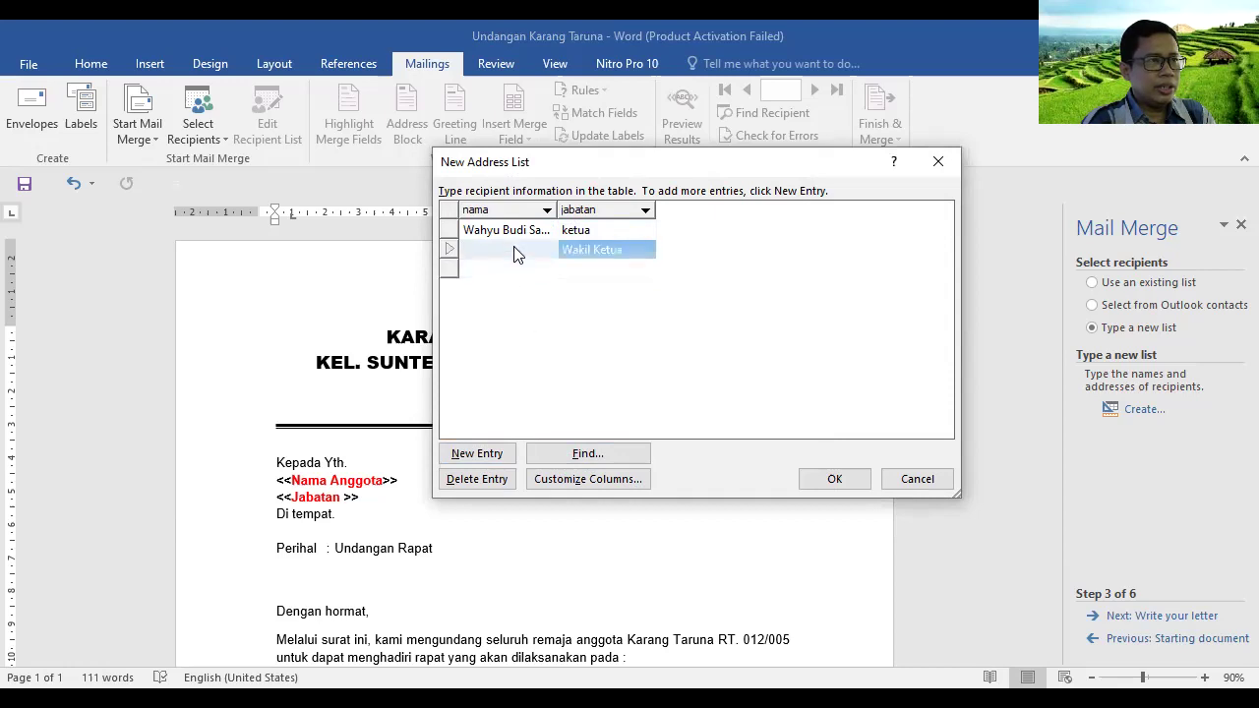
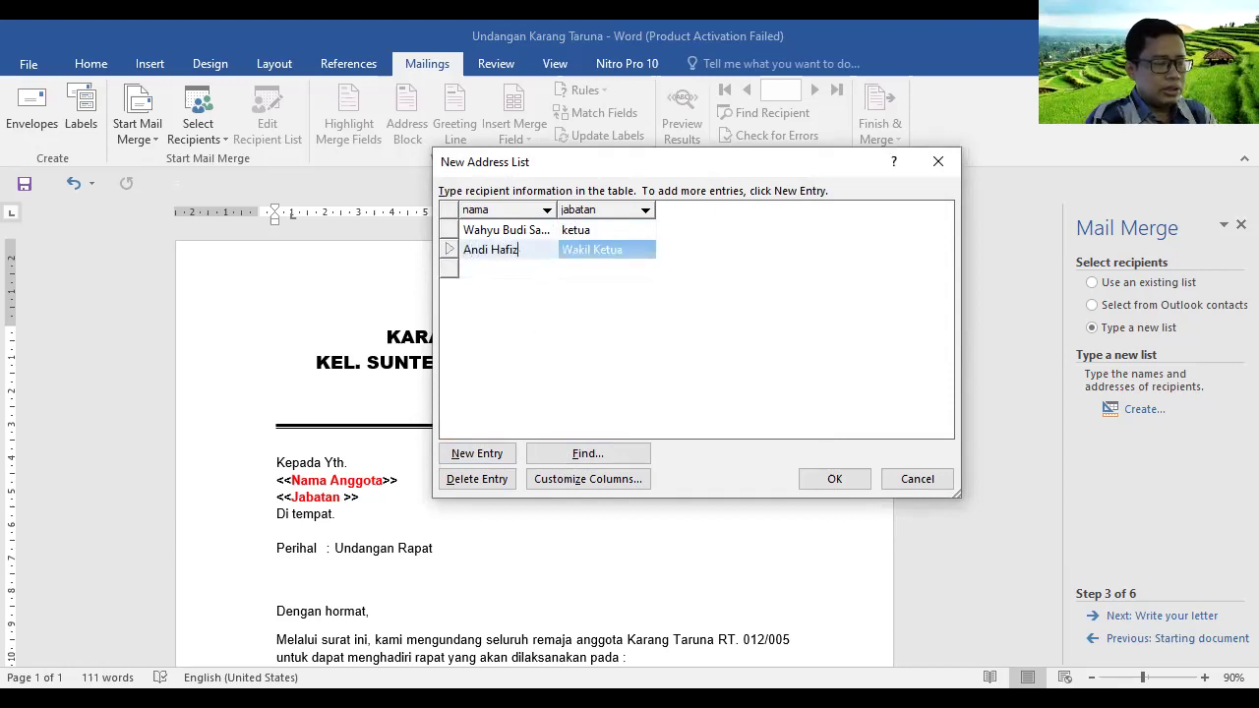
Fill in the third member's name with jabatan Sekretaris
left_click(522, 270)
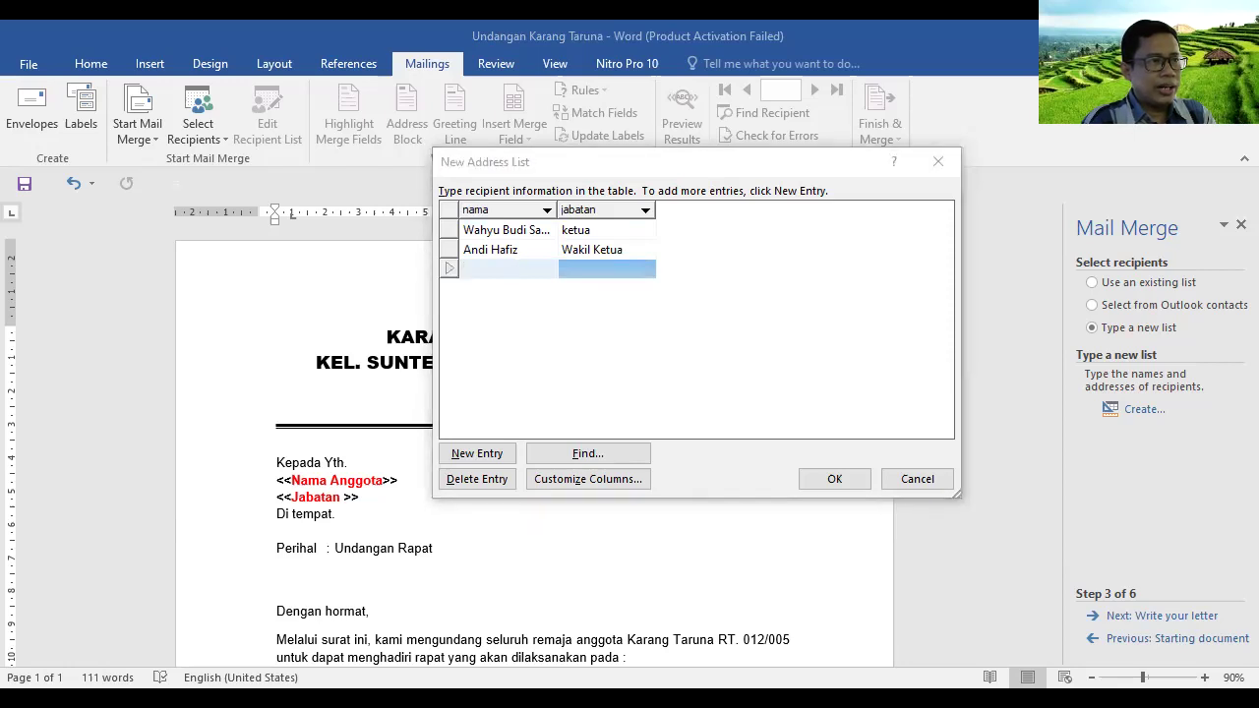
left_click(519, 269)
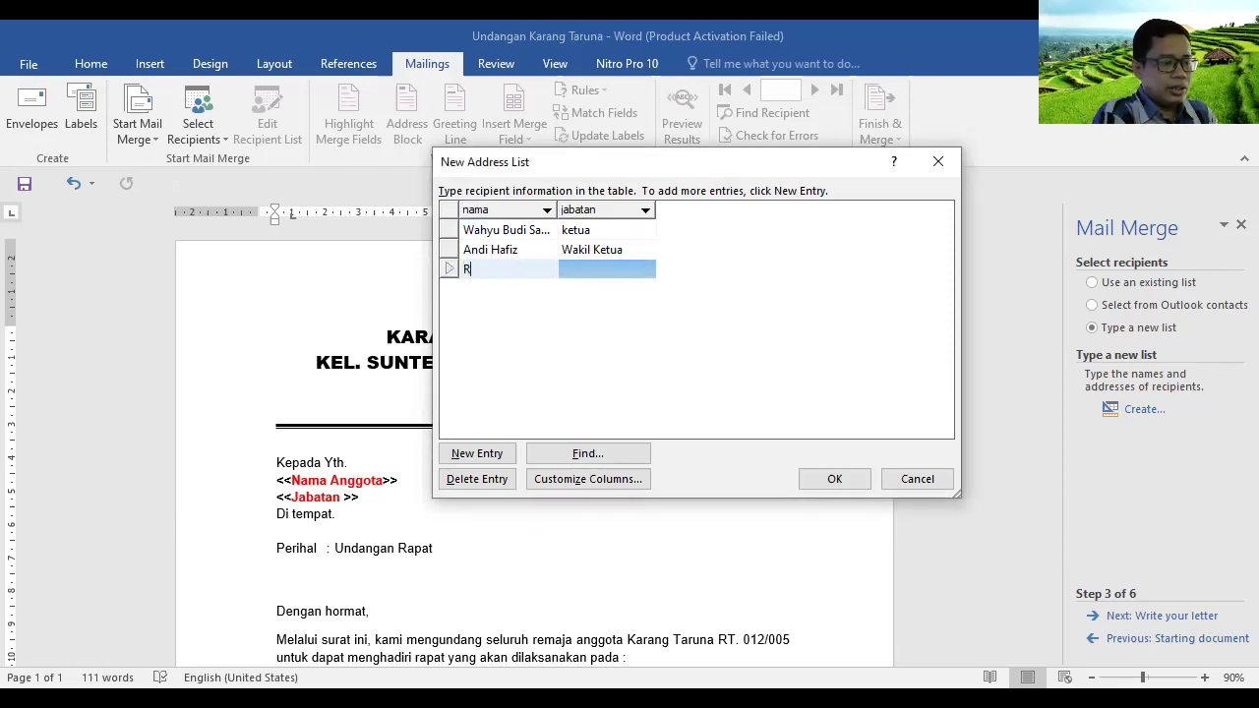
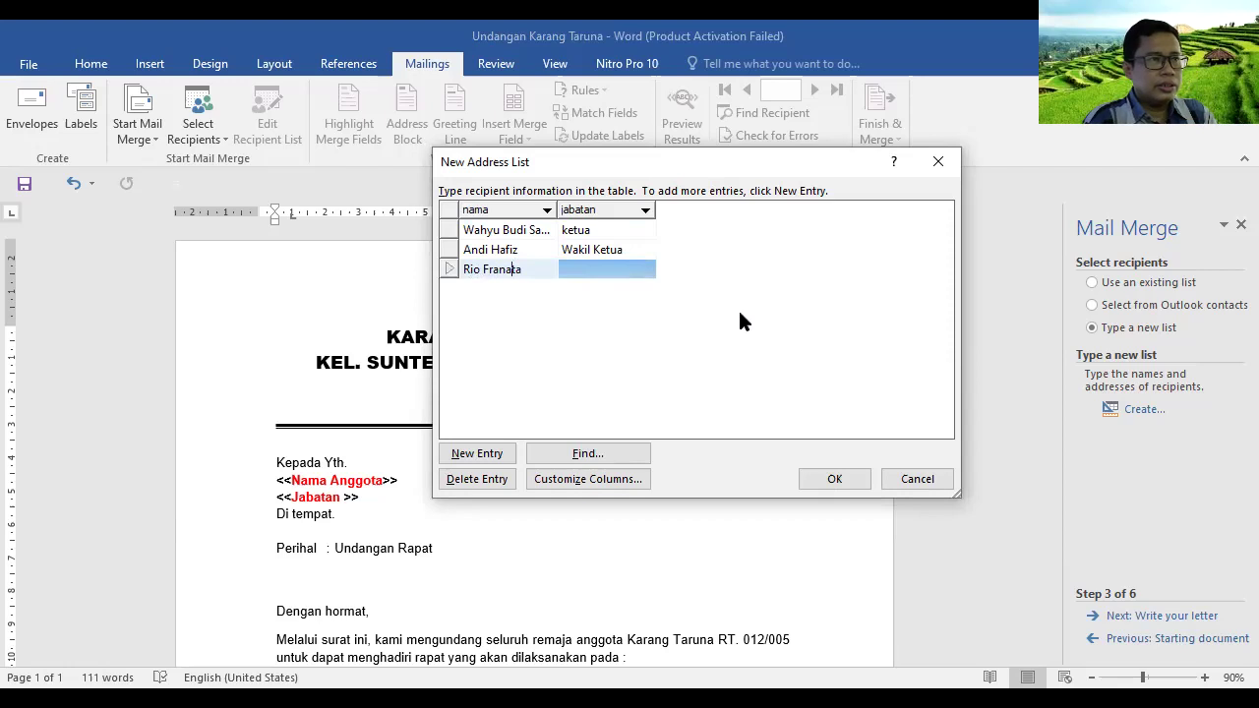
left_click(584, 272)
type("Sekretaris")
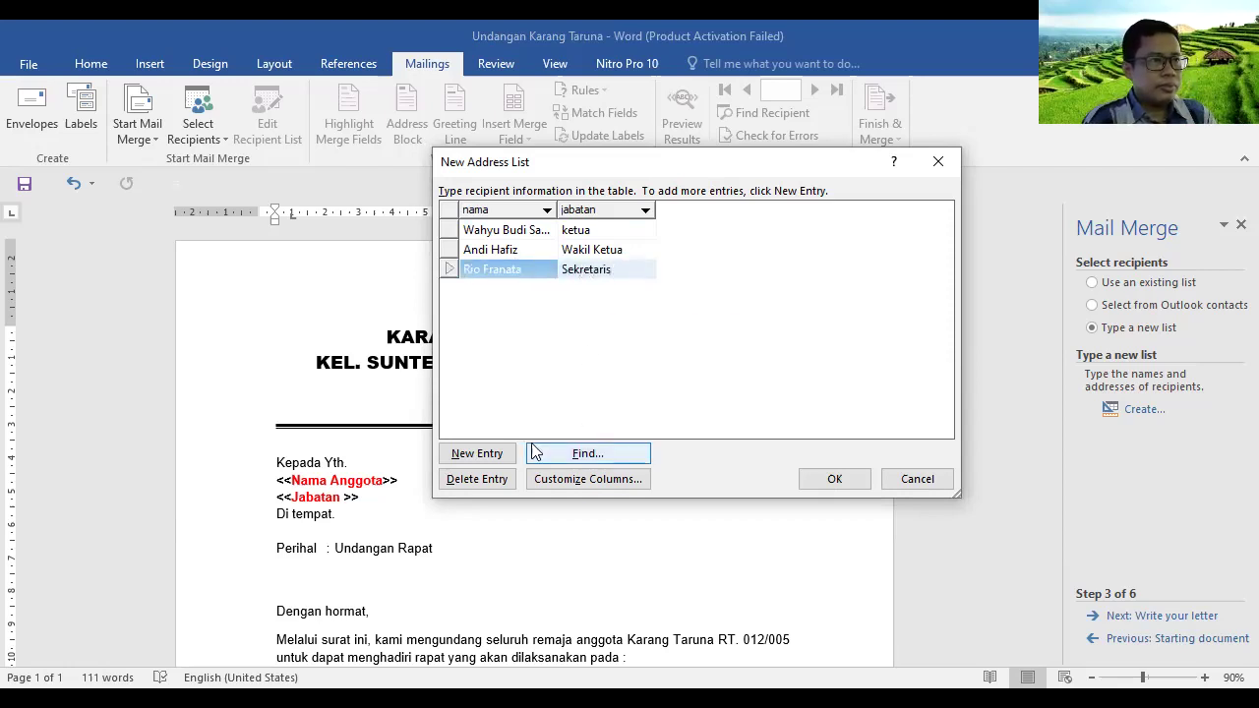
Add a fourth entry with the member's name and jabatan Wakil Sekretaris
left_click(474, 454)
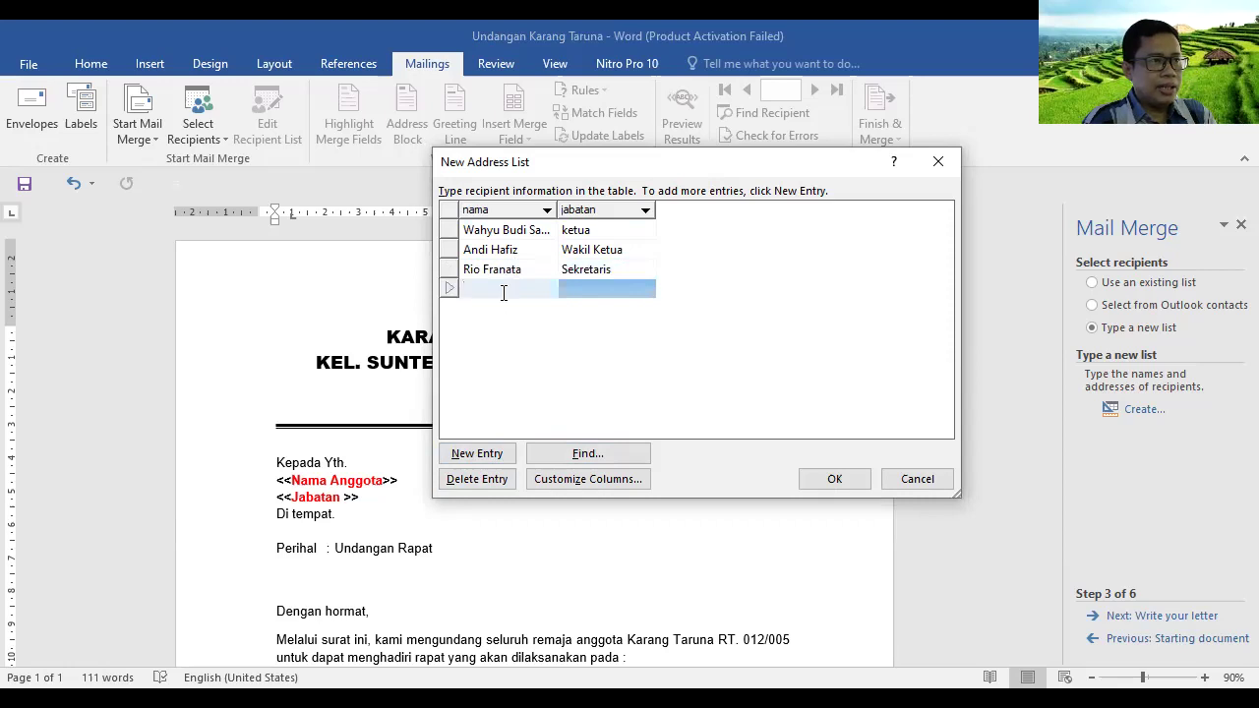
left_click(509, 287)
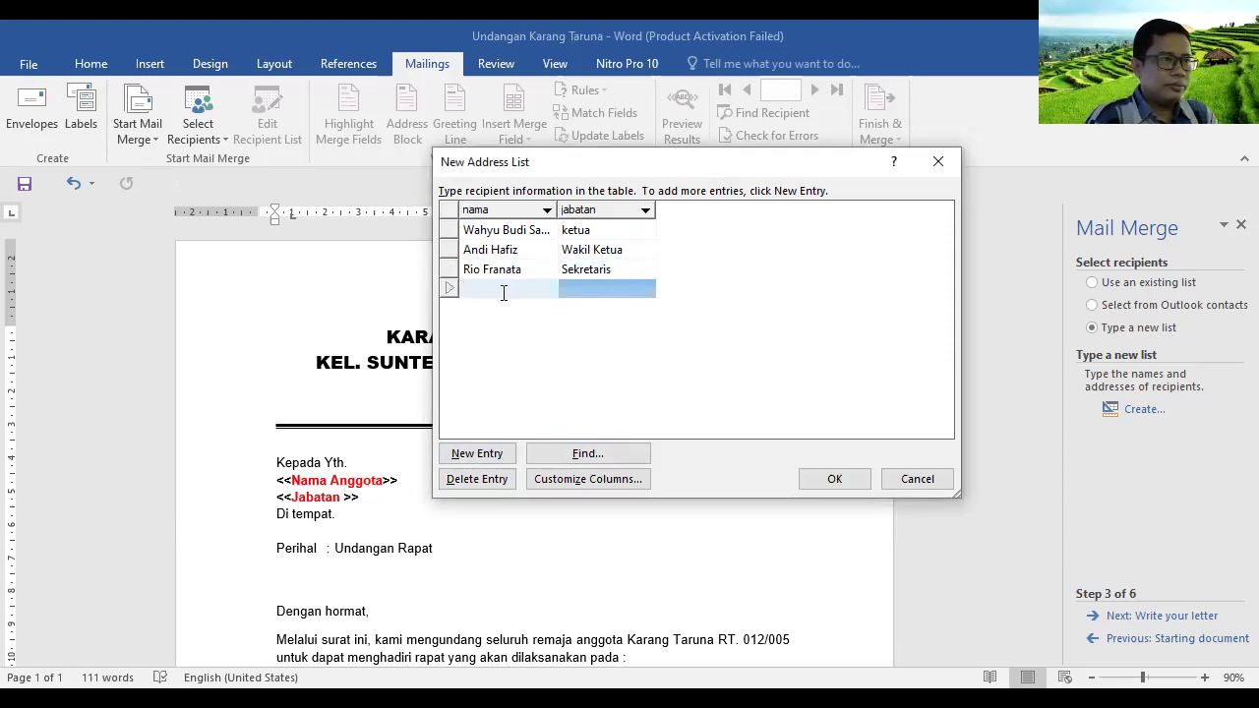
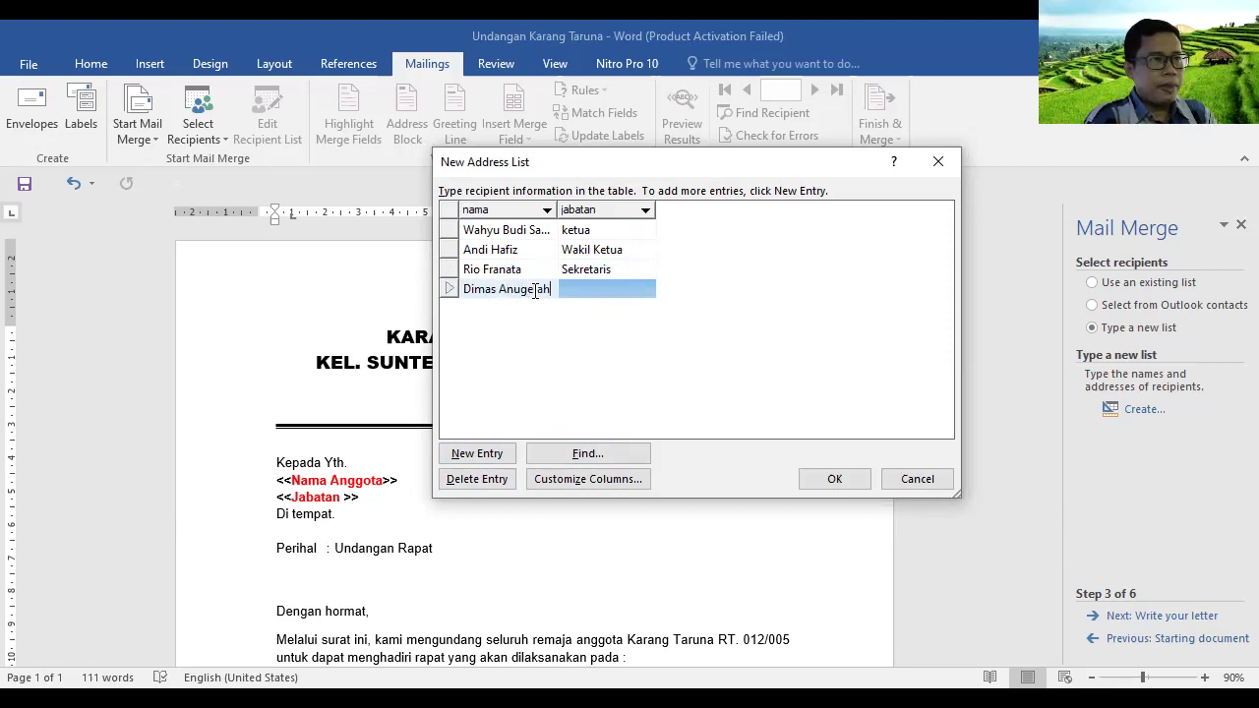
left_click(602, 290)
type("Wakil Sekretaris")
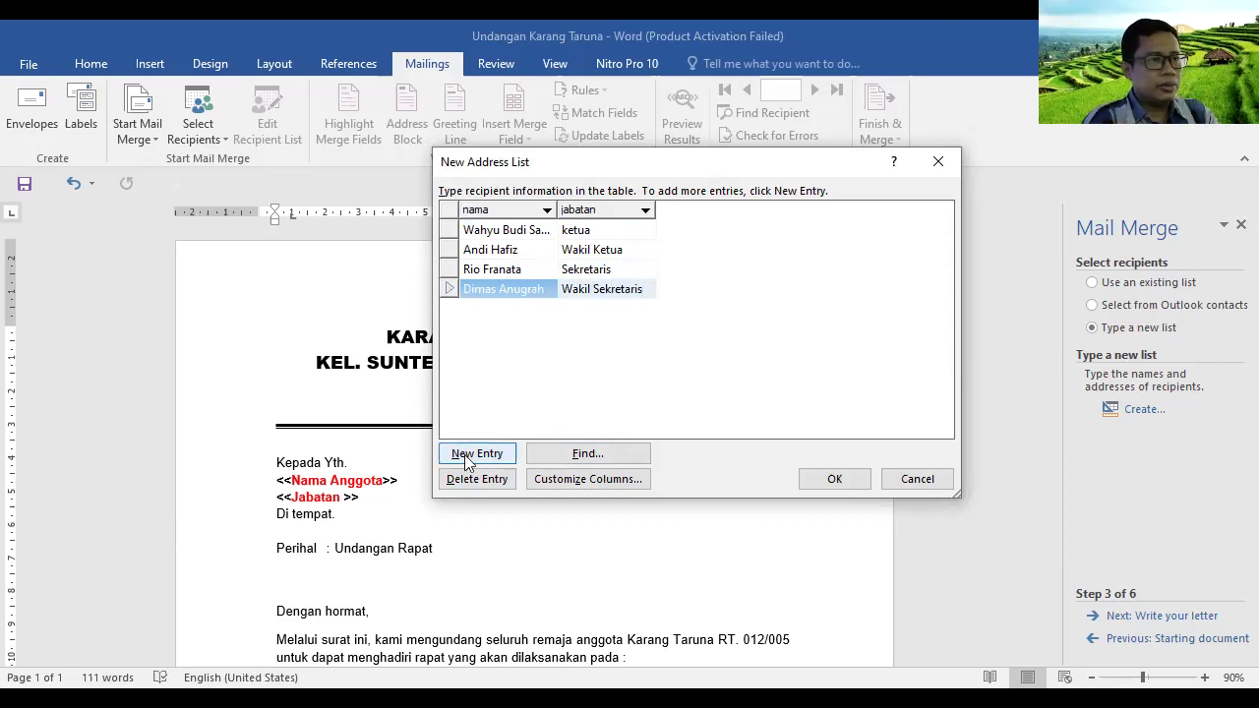
Add a fifth entry with the member's name and jabatan Bendahara
left_click(466, 458)
key("alt+Tab")
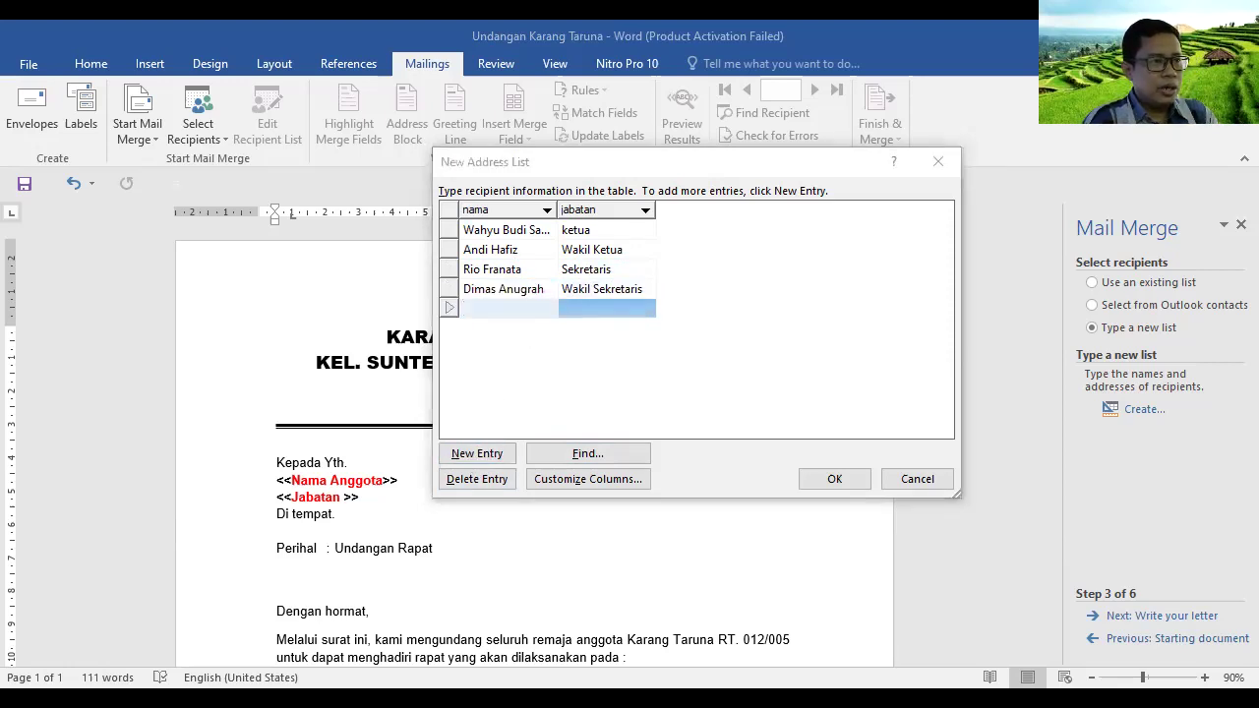
left_click(490, 308)
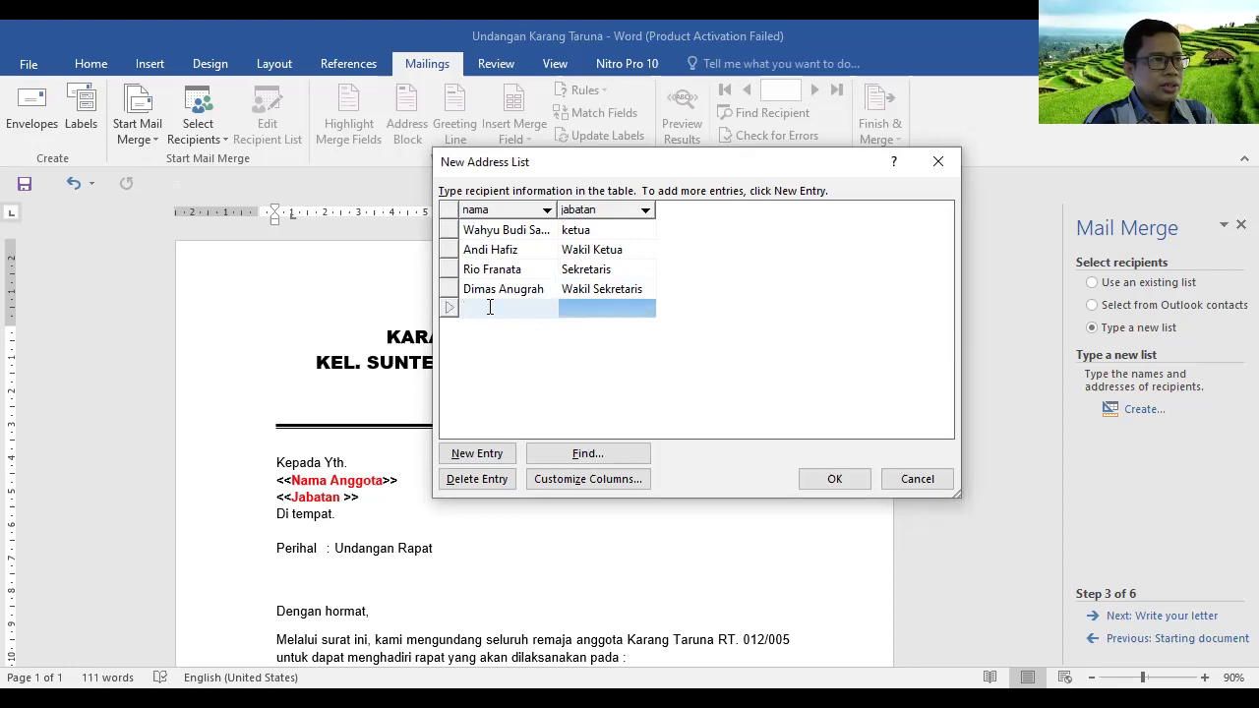
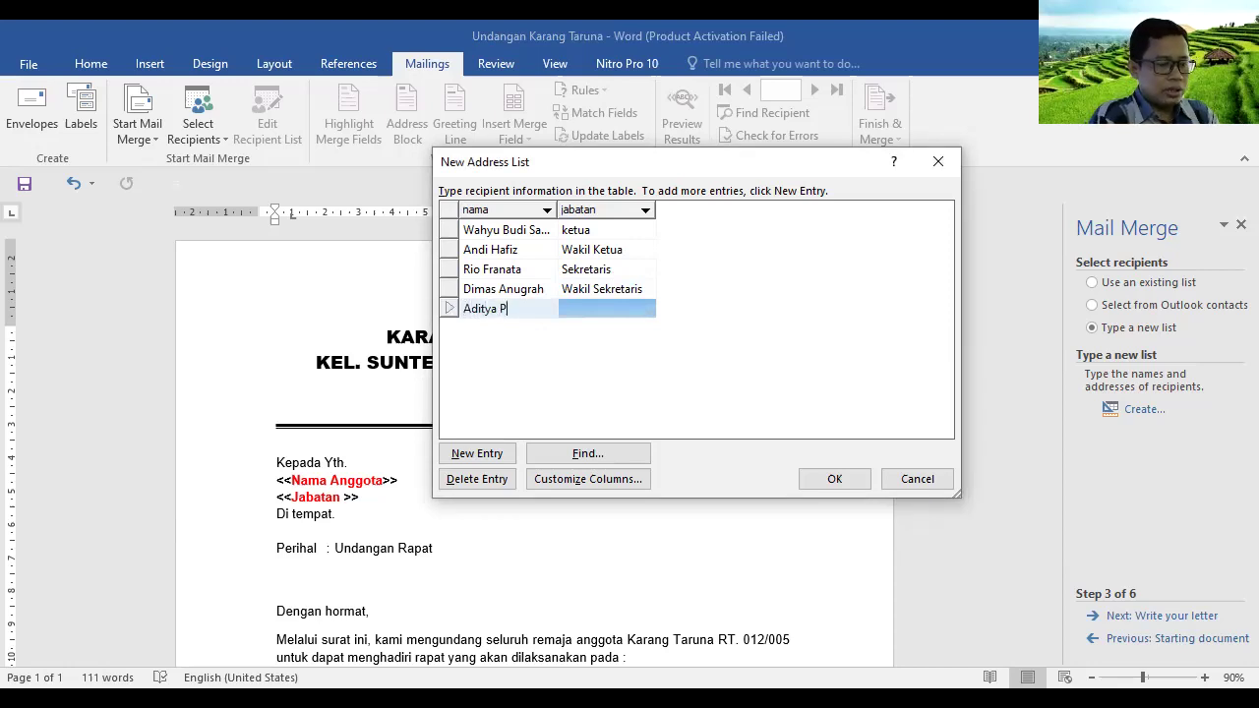
left_click(622, 311)
type("Bendahara")
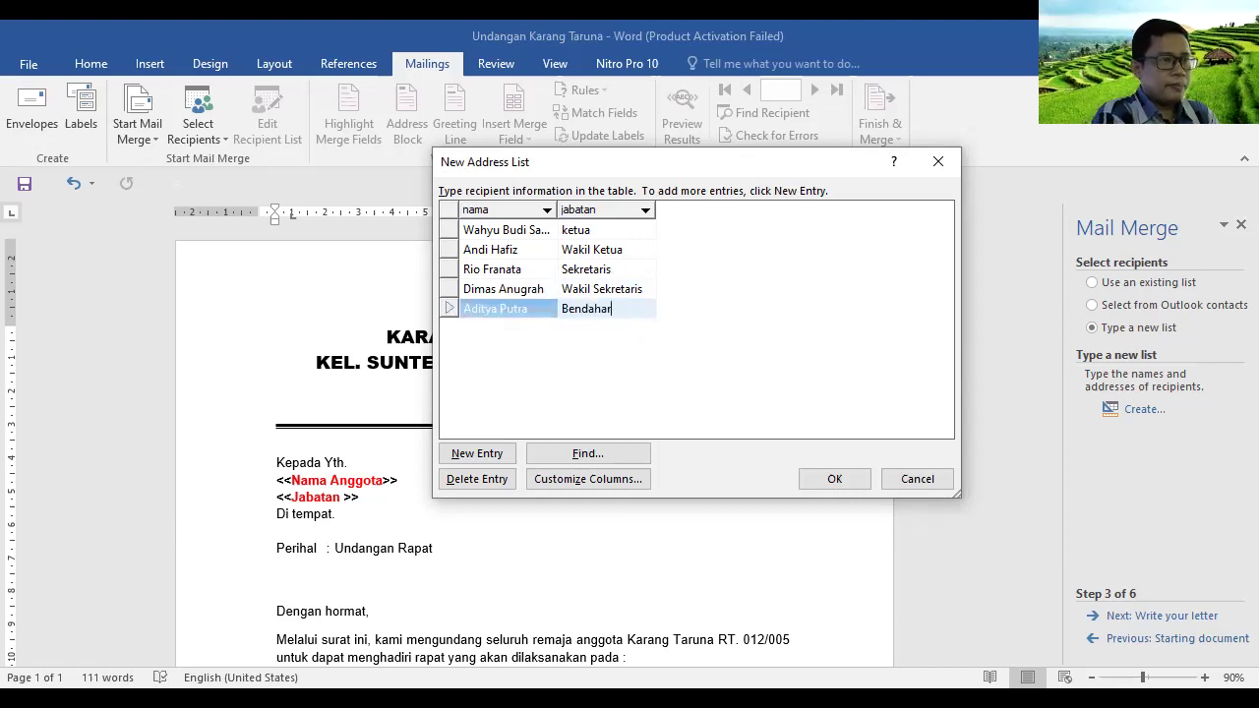
Add the sixth member with jabatan Wakil Bendahara and finish the list
left_click(480, 456)
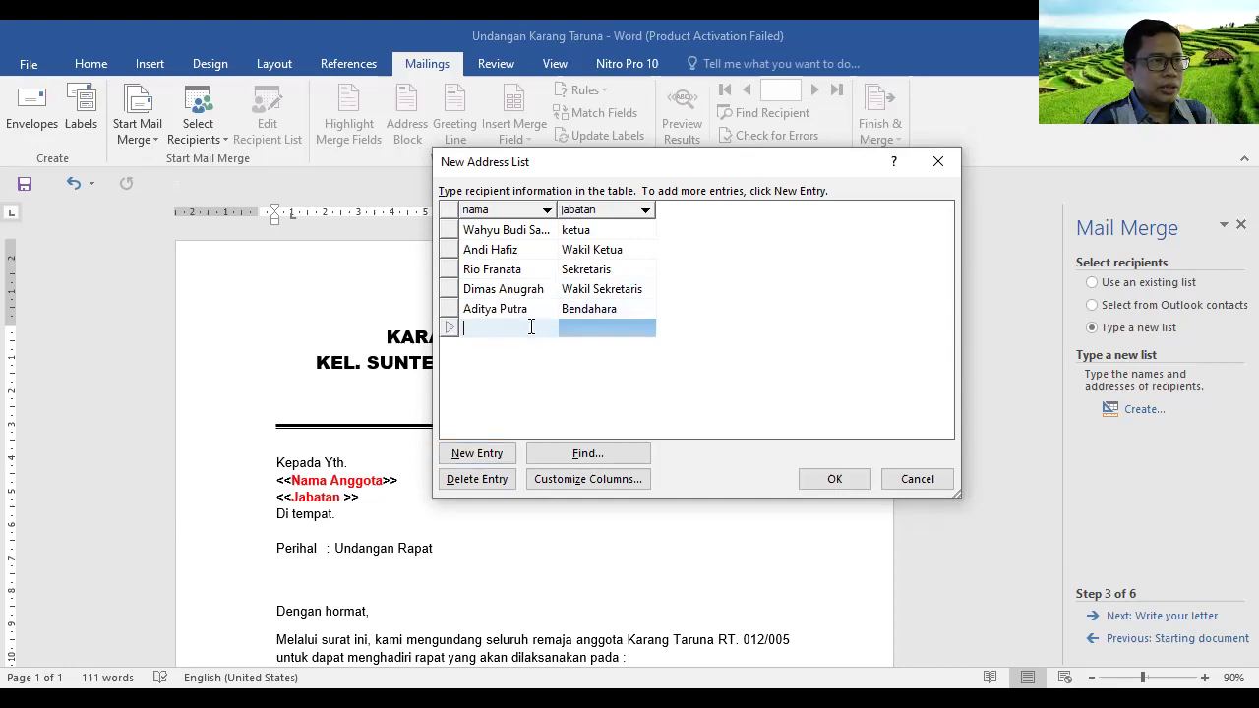
key("alt+Tab")
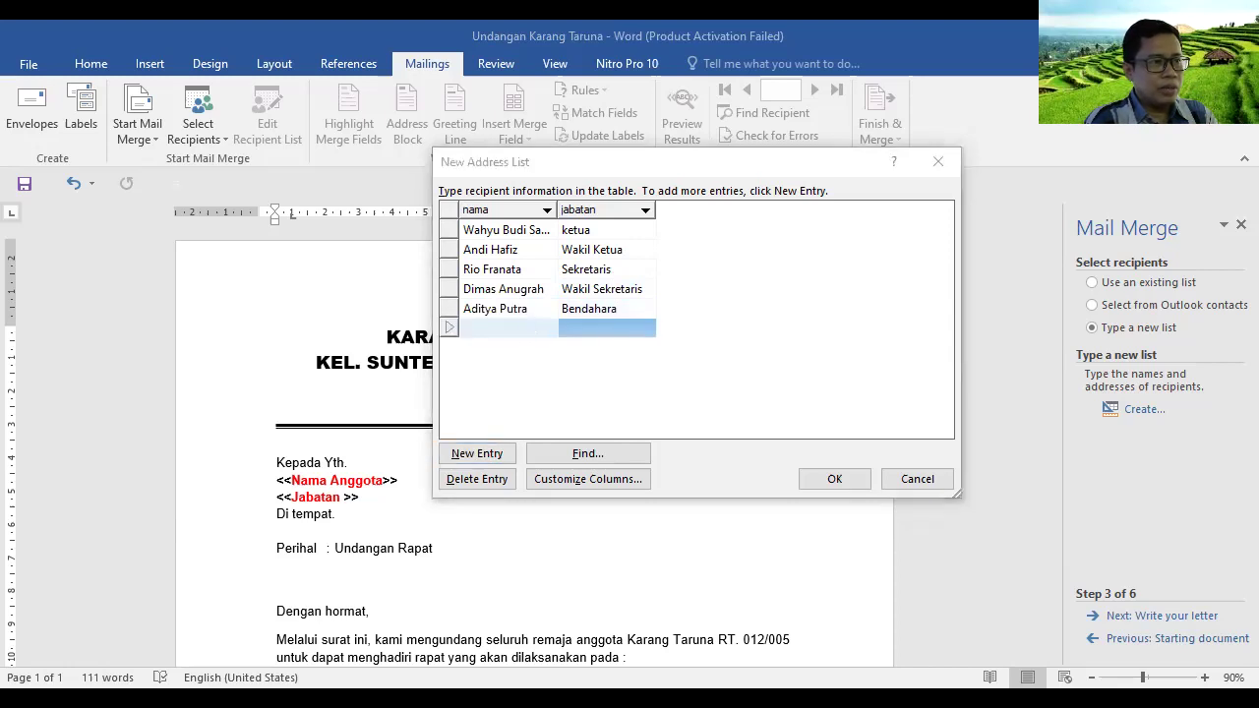
key("alt+Tab")
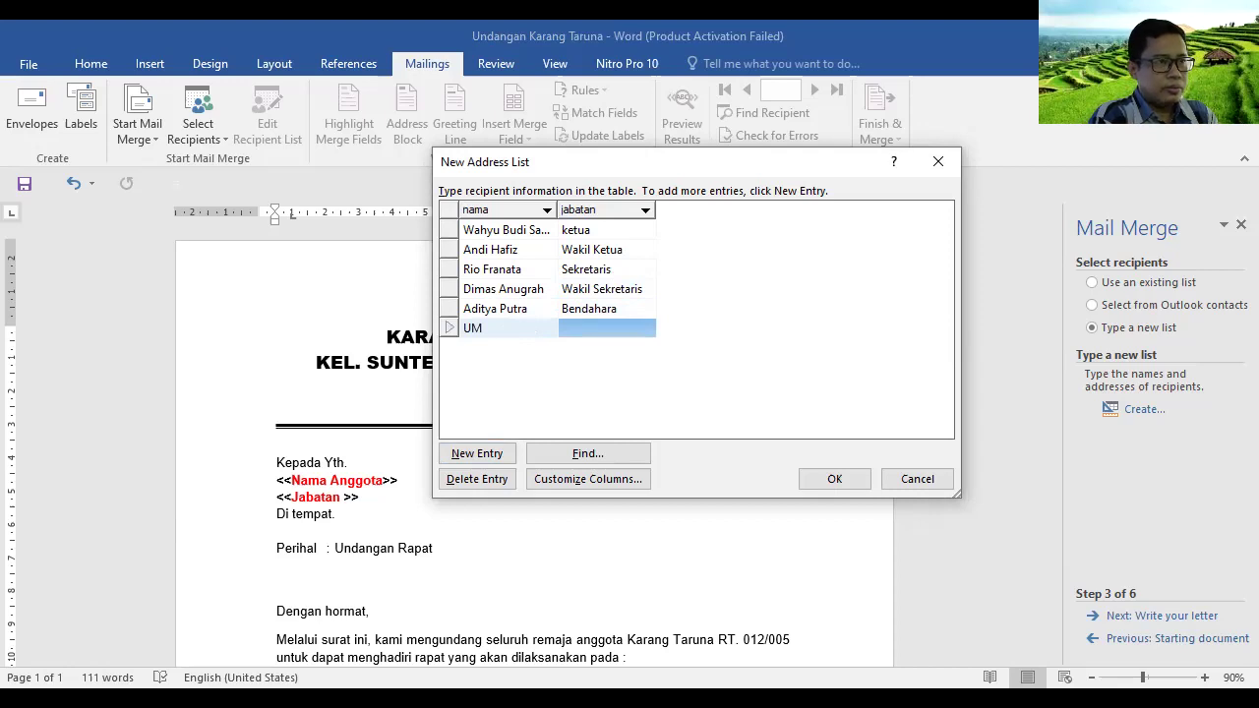
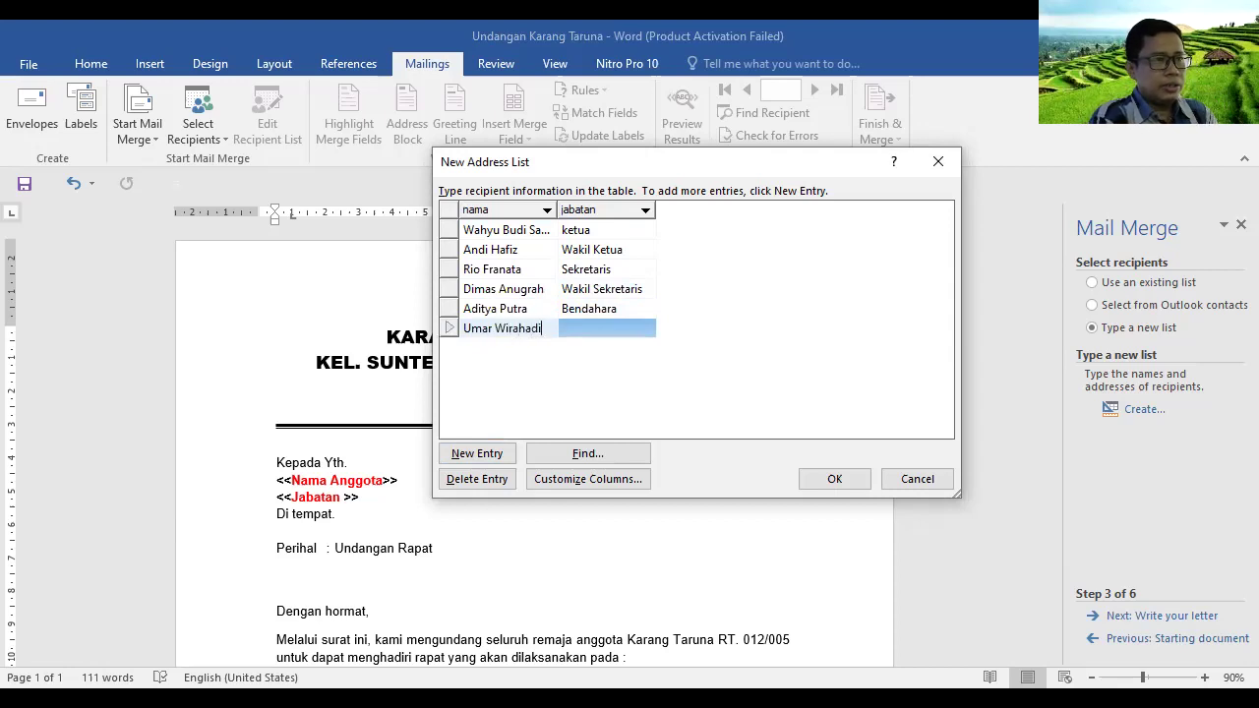
left_click(588, 331)
type("W")
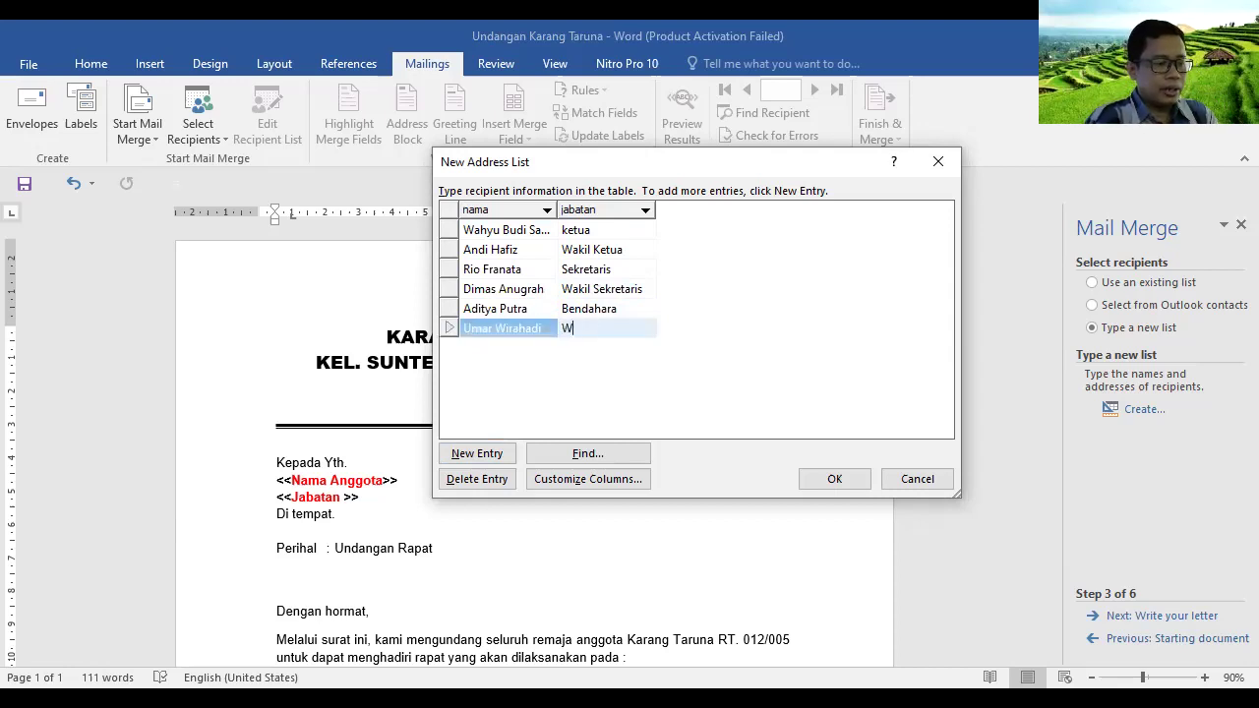
type("akil bendahara")
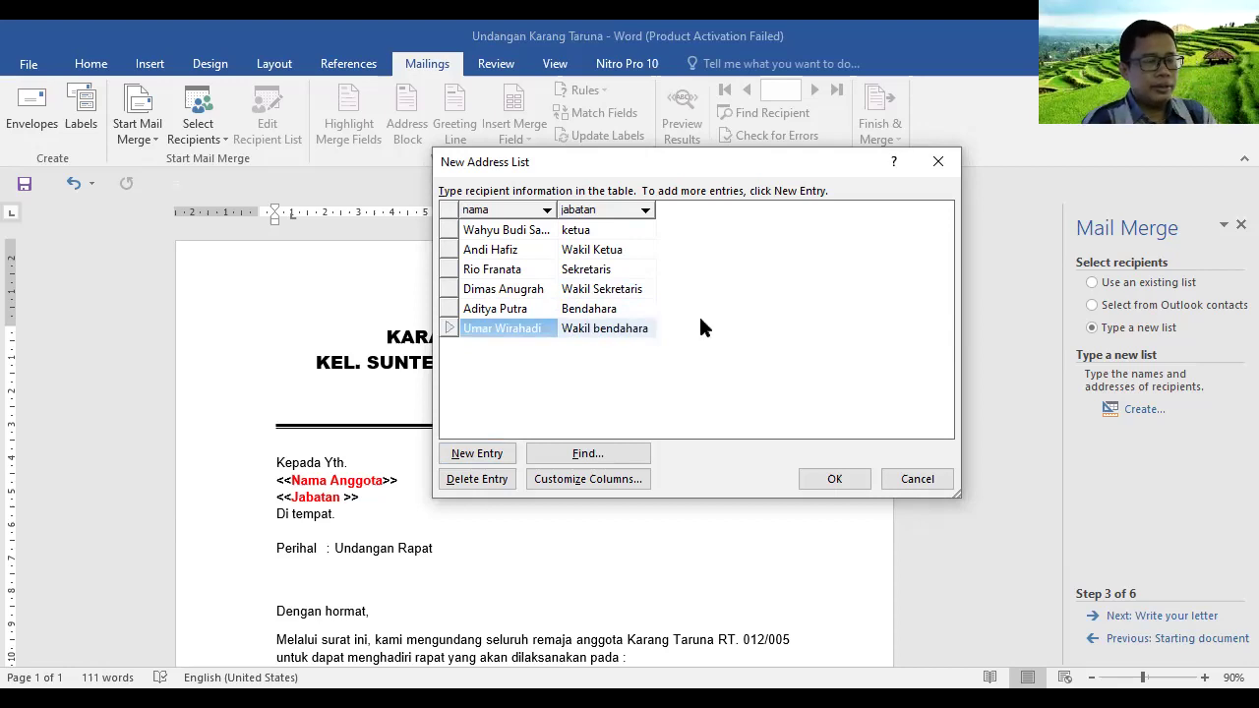
left_click(595, 328)
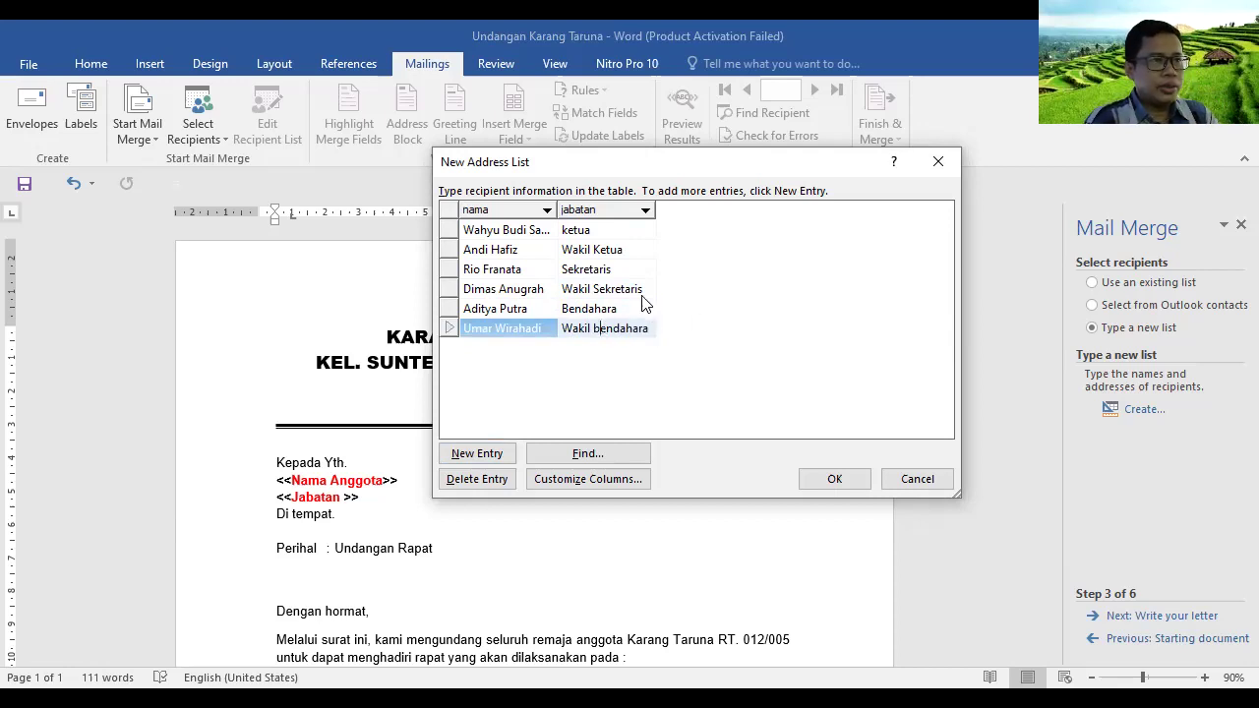
key("BackSpace")
type("B")
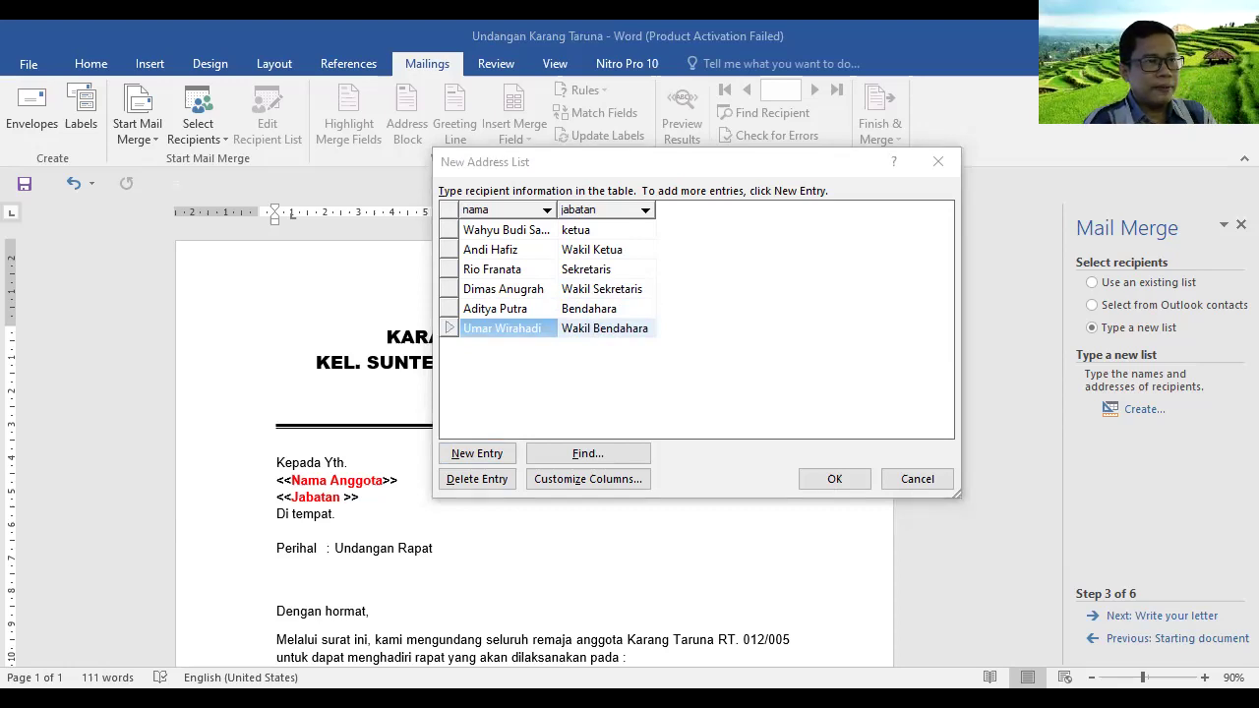
left_click(852, 482)
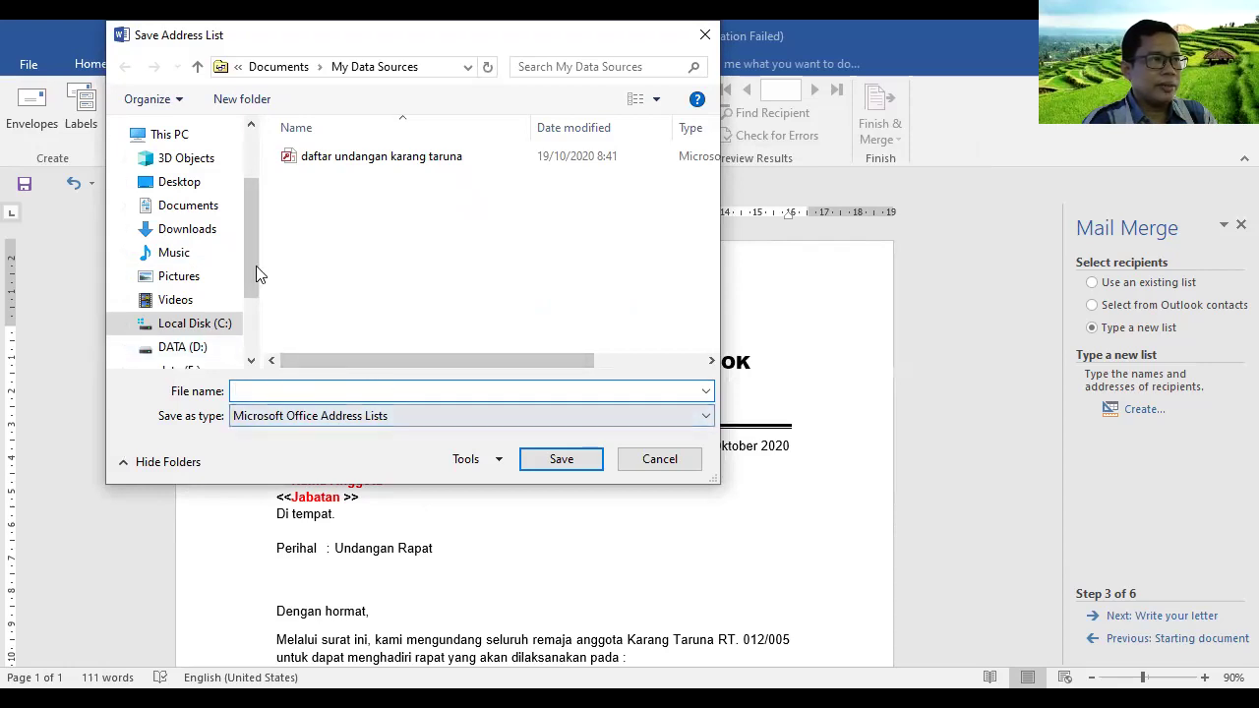
Navigate to data (E:) > SMK CIKINI > Administrasi Pembelajaran > SIMDIG Kelas X > Materi Simdig
left_click_drag(250, 260, 250, 289)
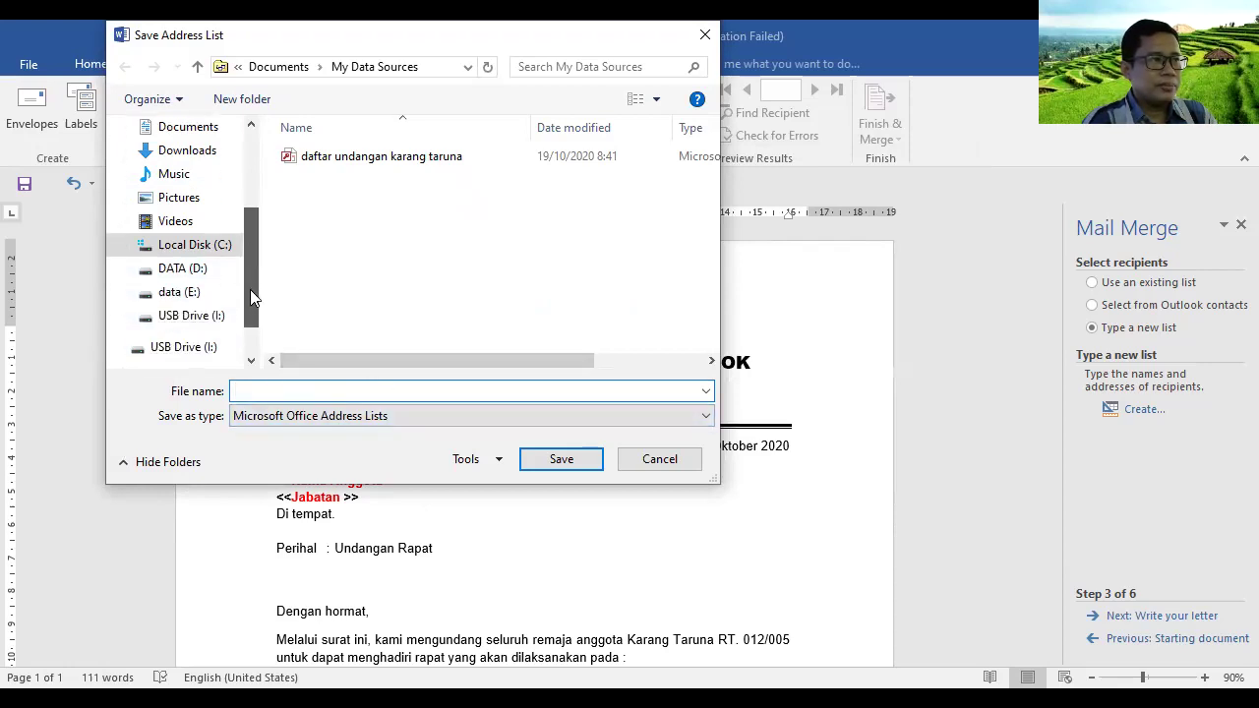
left_click(173, 315)
left_click(179, 292)
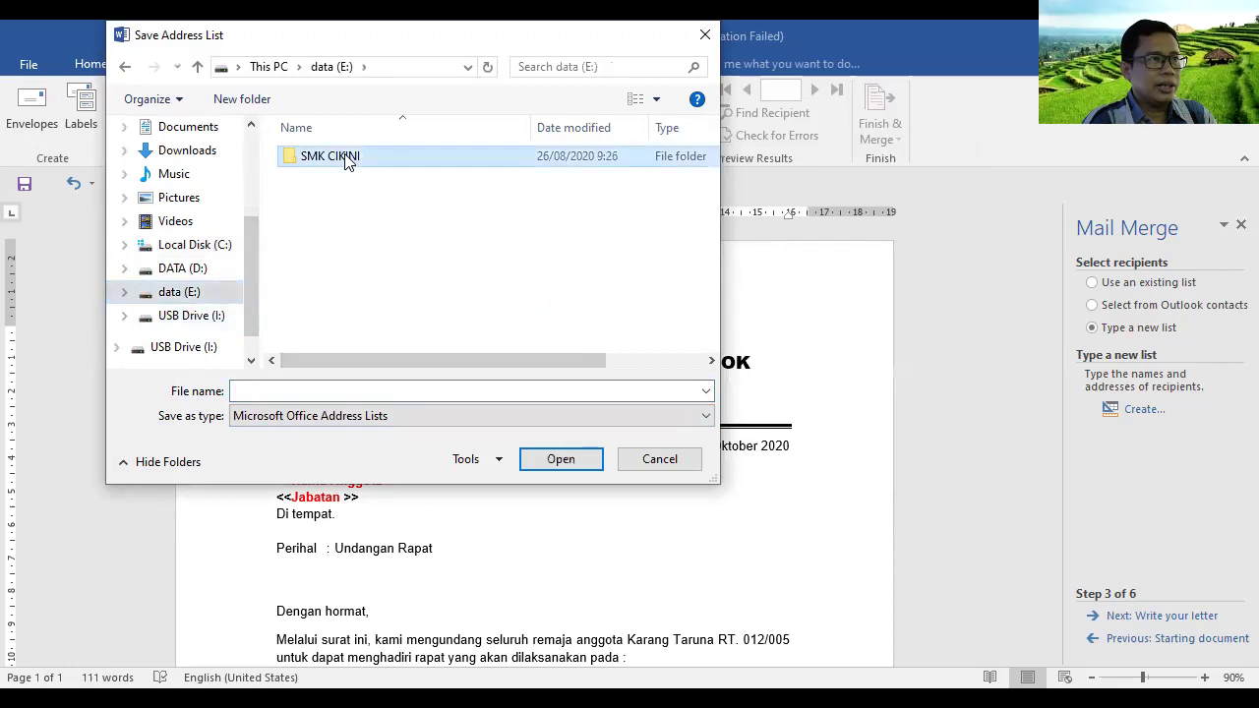
double_click(349, 161)
left_click(197, 271)
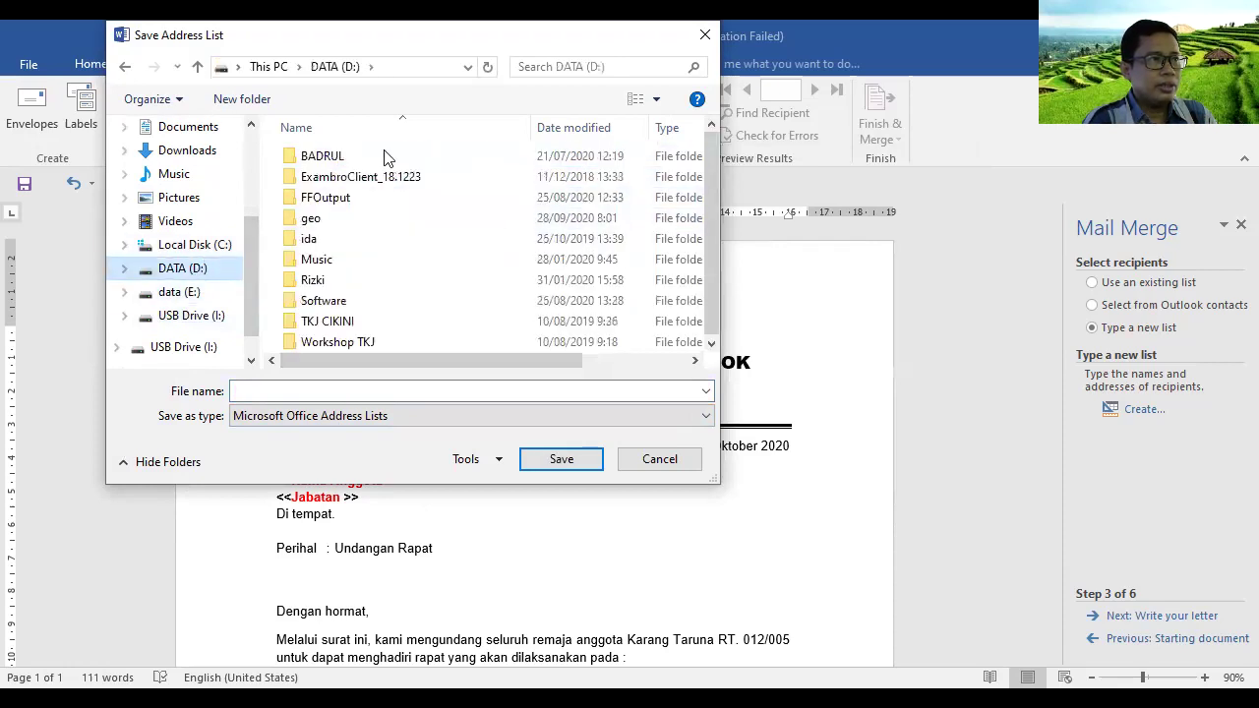
double_click(322, 155)
left_click(179, 292)
double_click(334, 157)
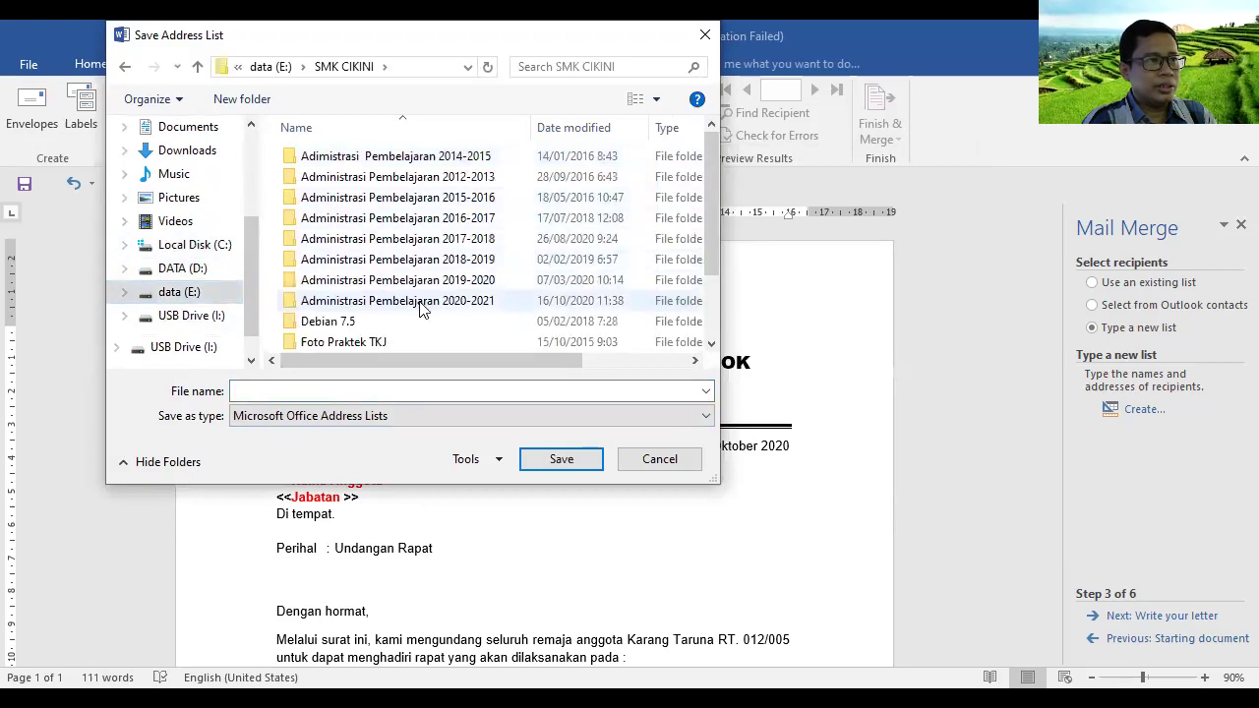
double_click(433, 302)
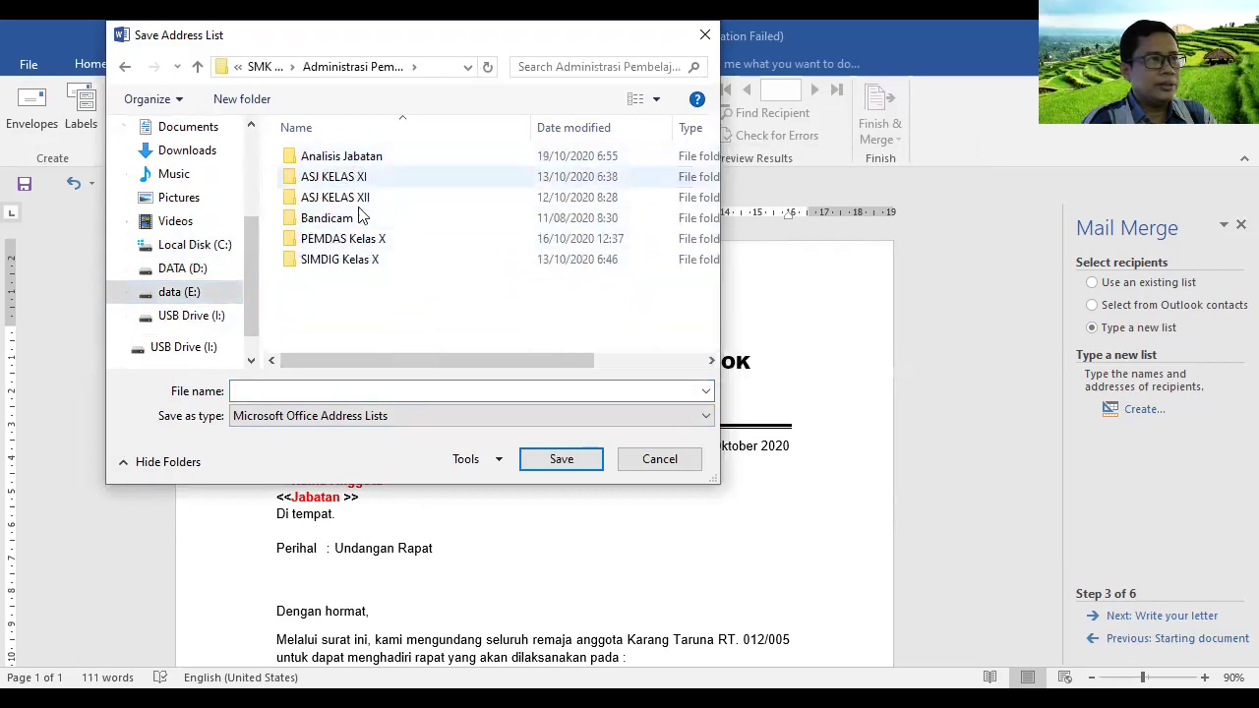
left_click(357, 242)
double_click(359, 260)
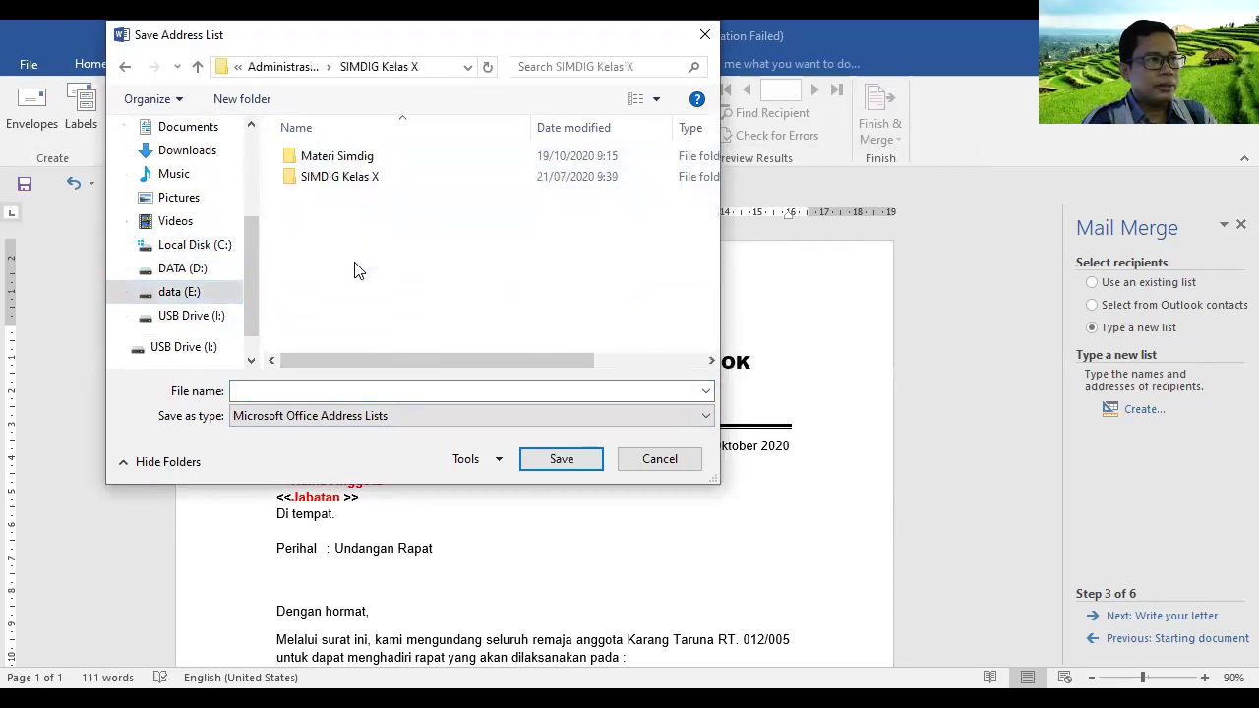
double_click(360, 154)
Save the address list under the file name 'Data Undangan'
left_click(405, 391)
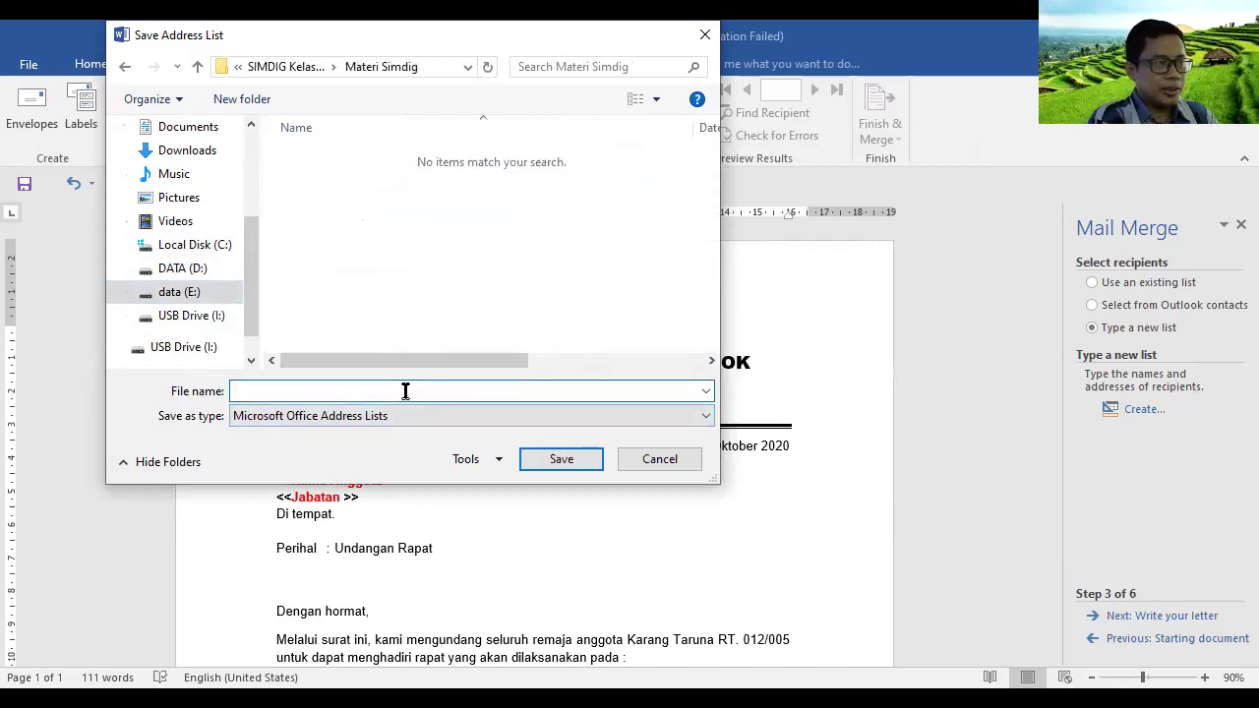
type("DATA")
key("BackSpace")
key("BackSpace")
key("BackSpace")
key("BackSpace")
type("D")
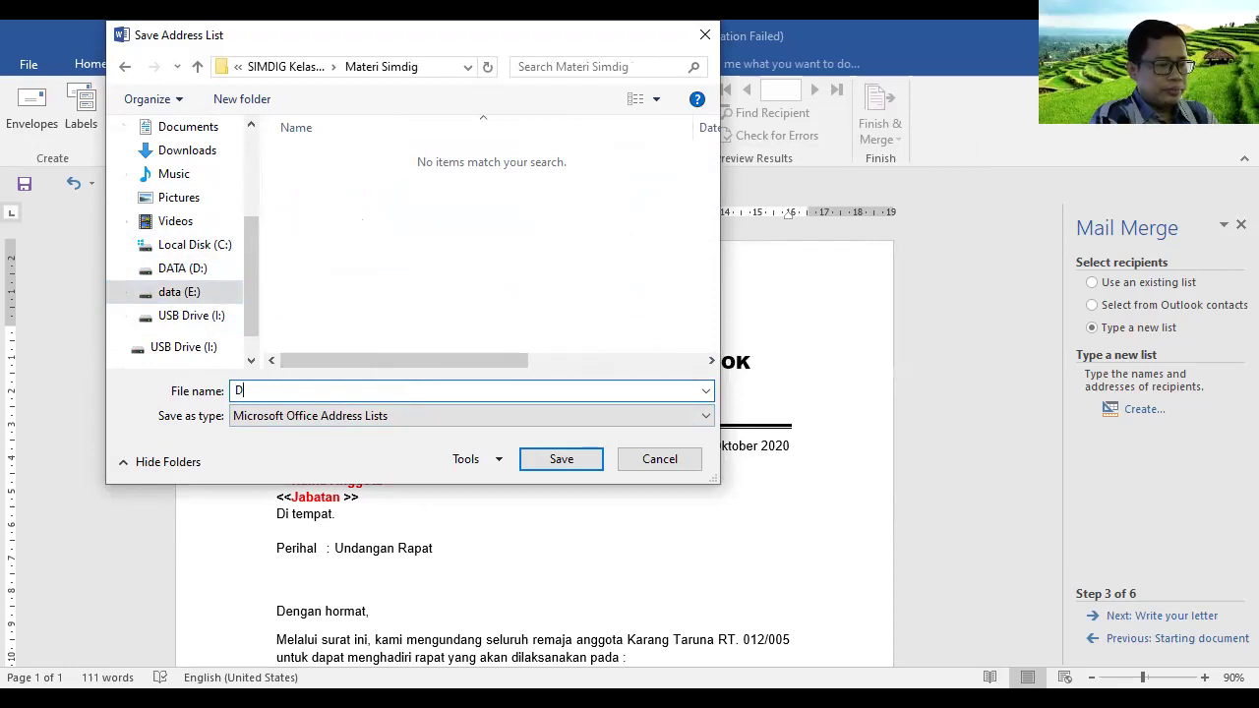
type("ata Undangan")
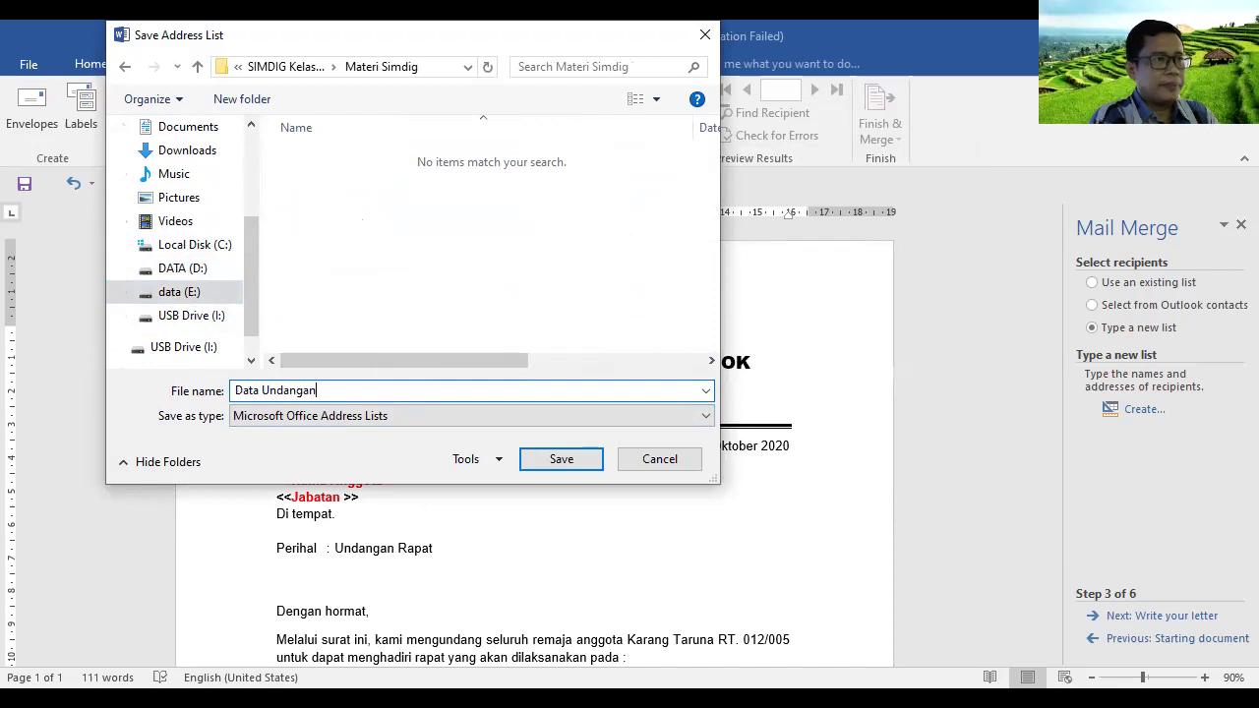
left_click(588, 463)
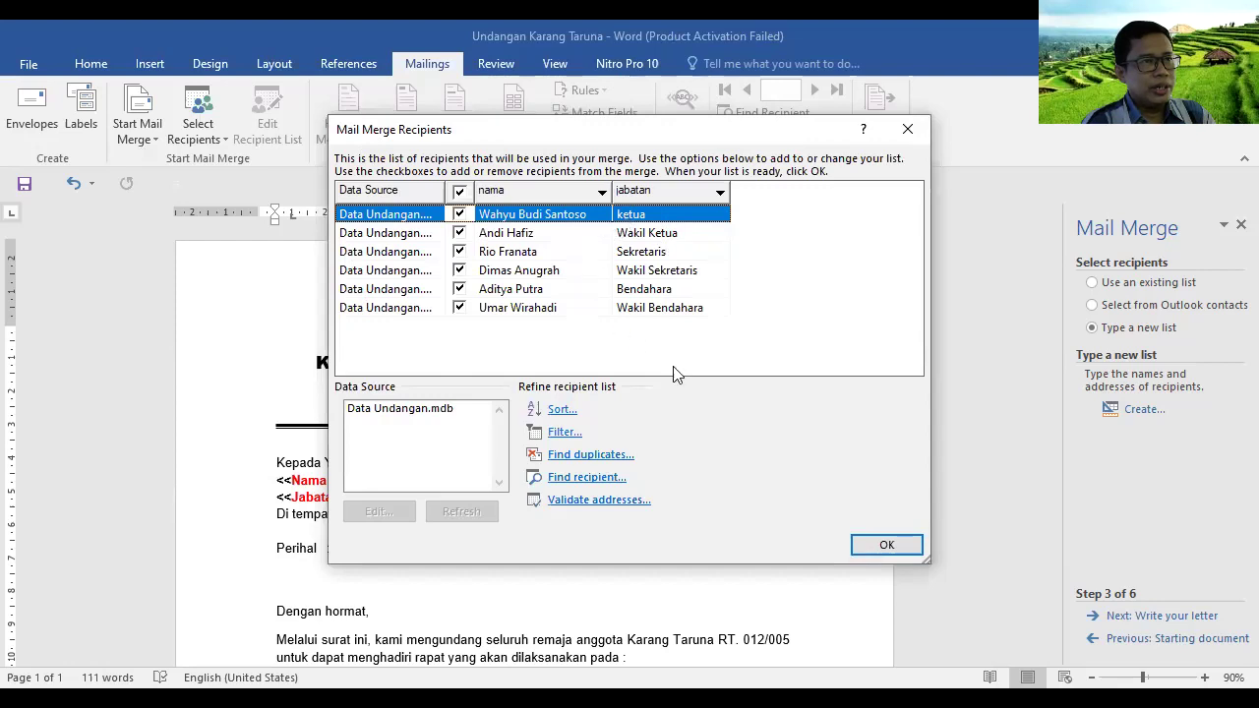
Accept all six Data Undangan recipients in the Mail Merge Recipients dialog
left_click(886, 546)
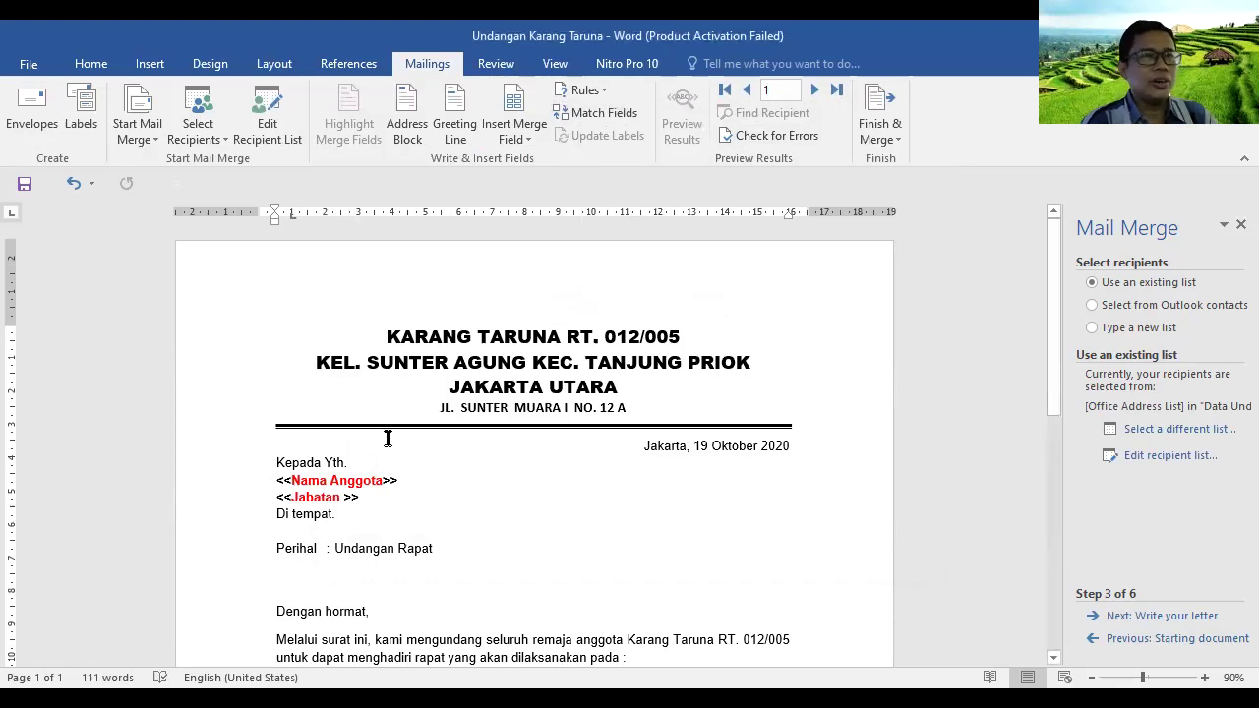
Replace the Nama Anggota placeholder with a red «nama» merge field
left_click(365, 481)
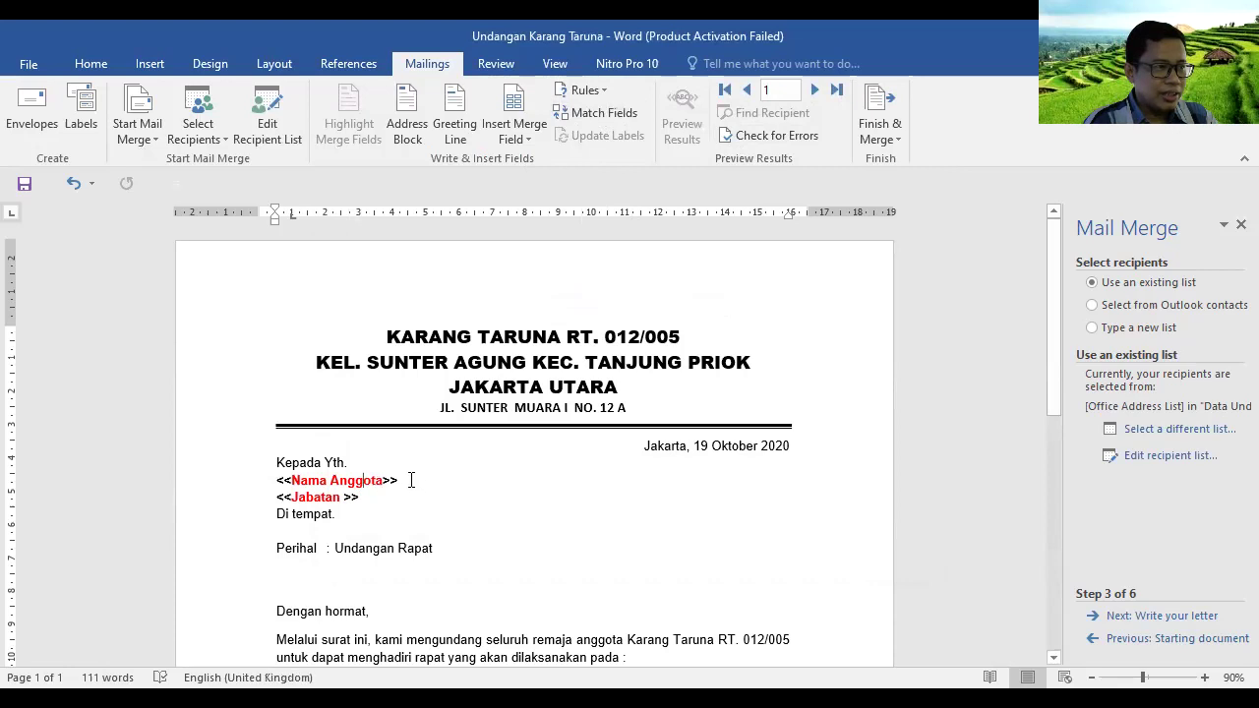
left_click(417, 480)
key("BackSpace")
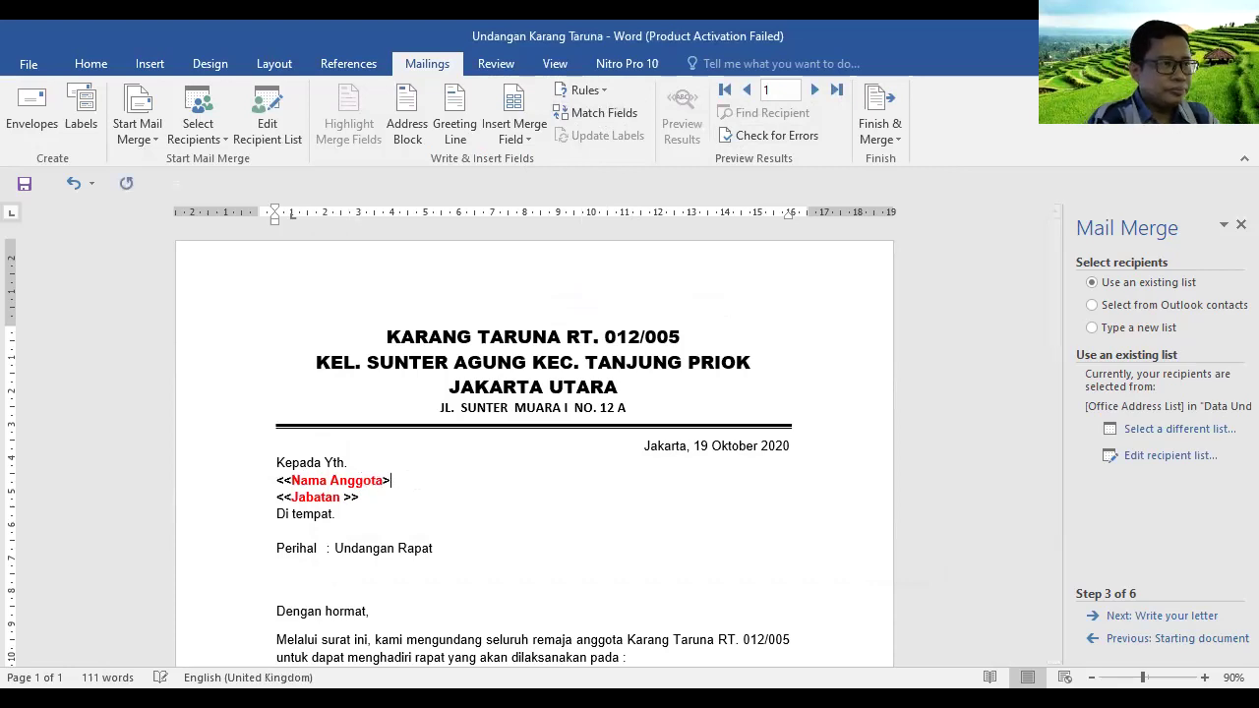
key("BackSpace")
key("BackSpace")
key("BackSpace")
key("BackSpace")
key("BackSpace")
key("BackSpace")
key("BackSpace")
key("BackSpace")
key("BackSpace")
key("BackSpace")
key("BackSpace")
key("BackSpace")
key("BackSpace")
key("BackSpace")
key("BackSpace")
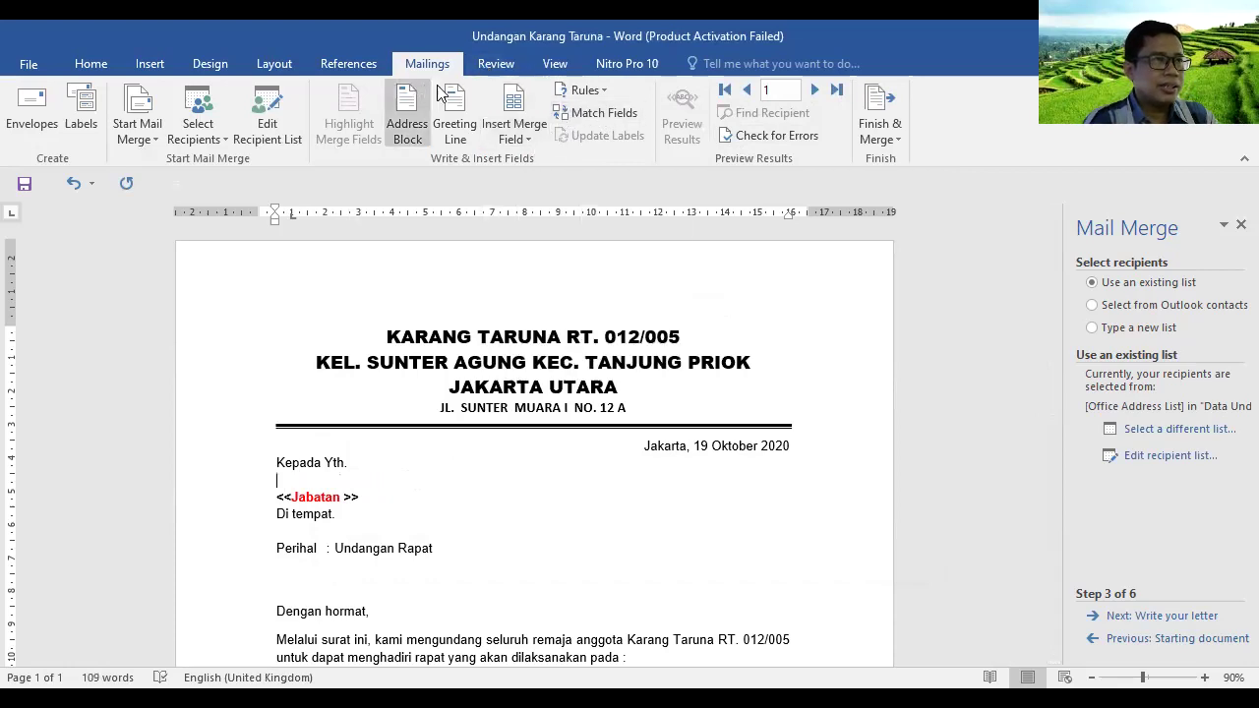
left_click(525, 144)
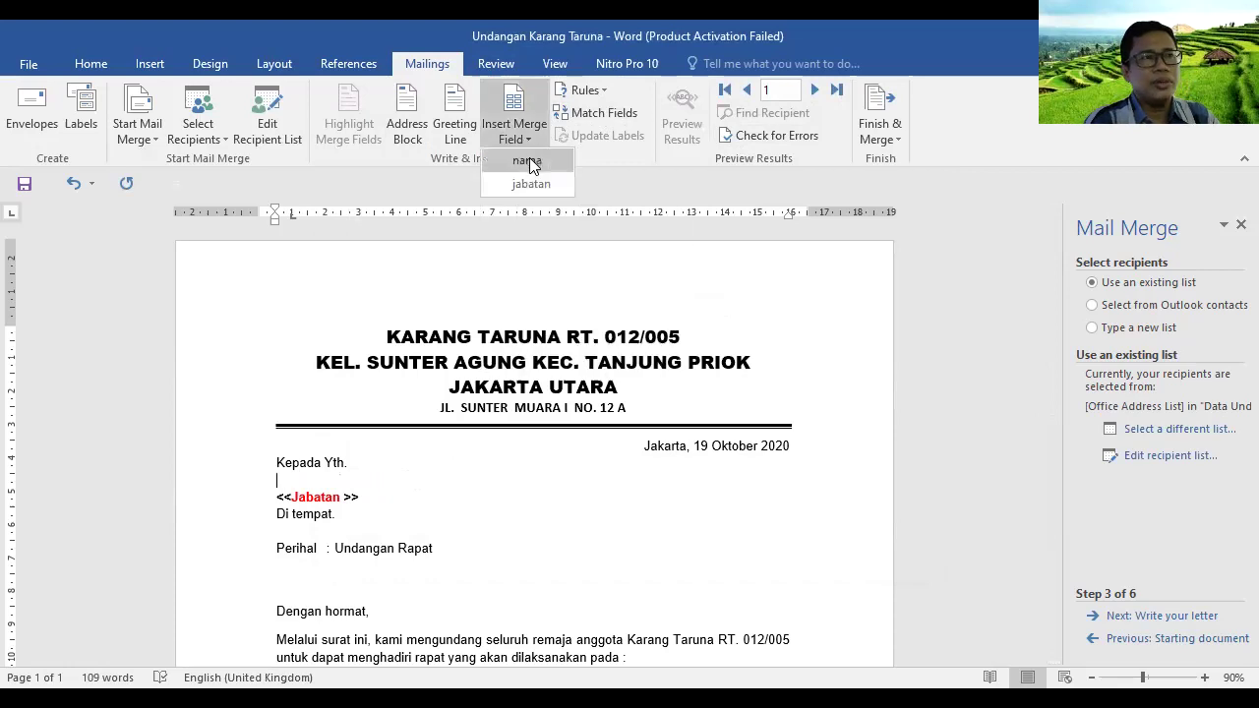
left_click(530, 161)
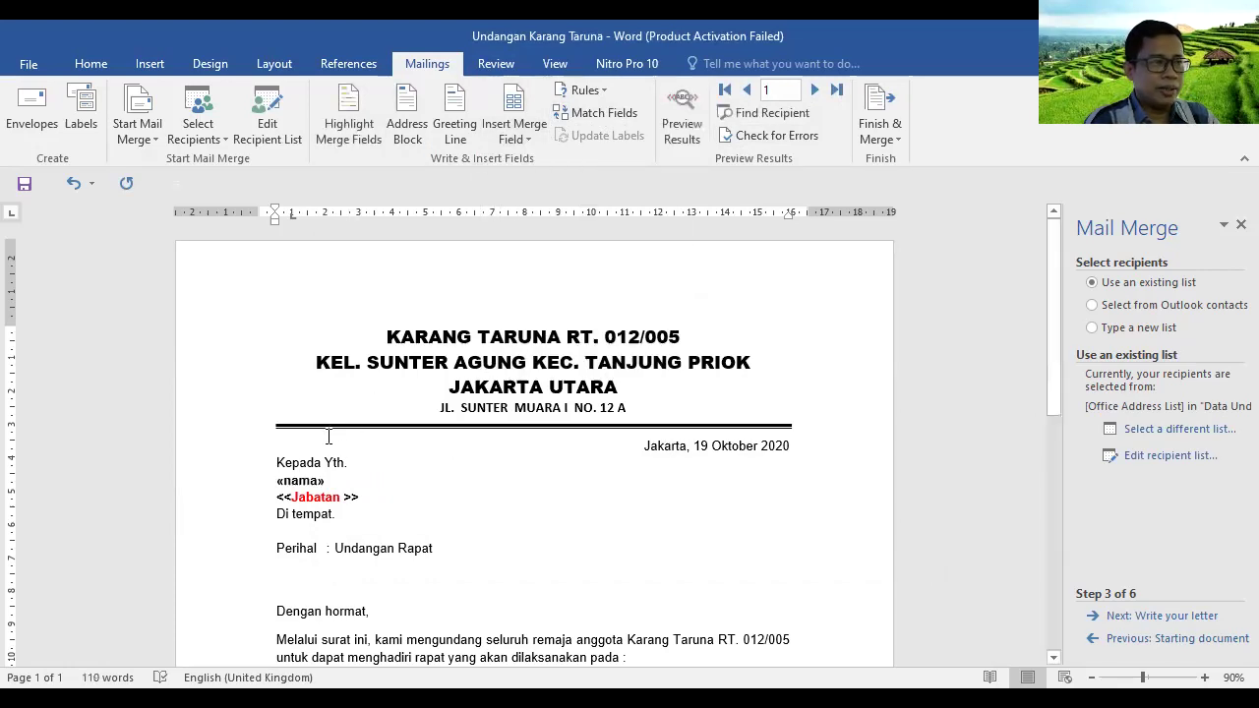
left_click(303, 480)
left_click(286, 480)
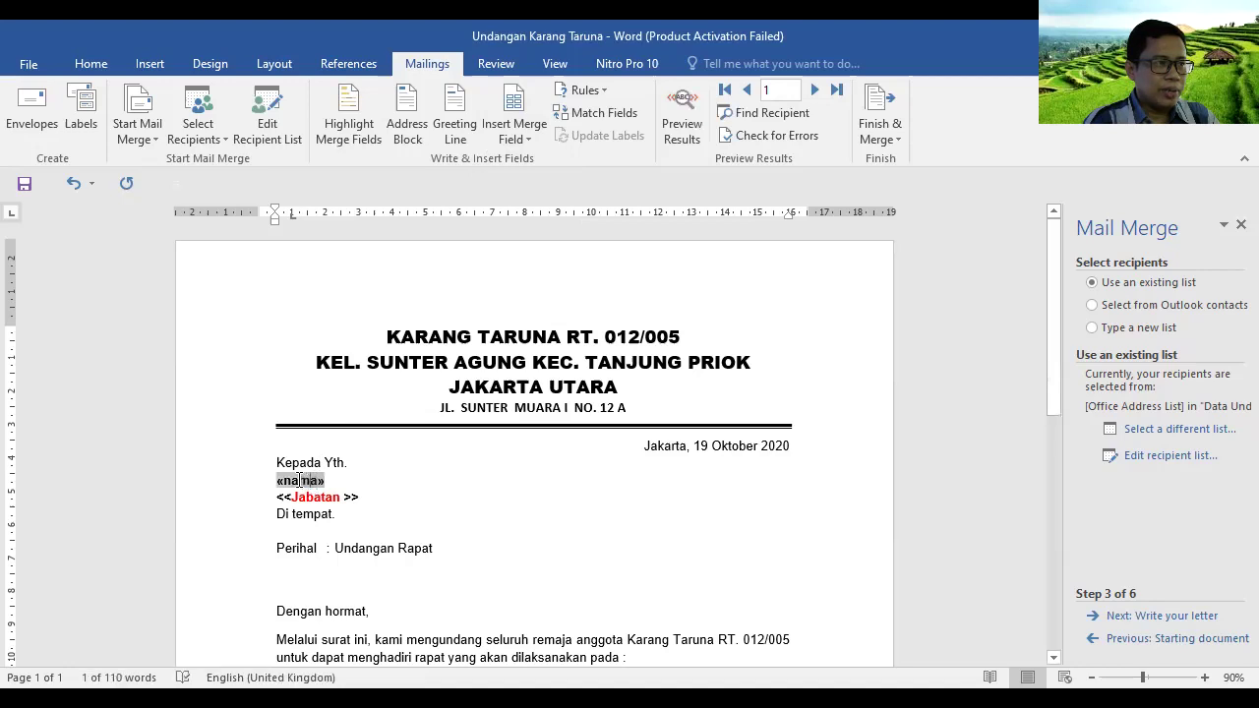
key("shift+Right")
key("shift+Right")
key("shift+Right")
key("shift+Right")
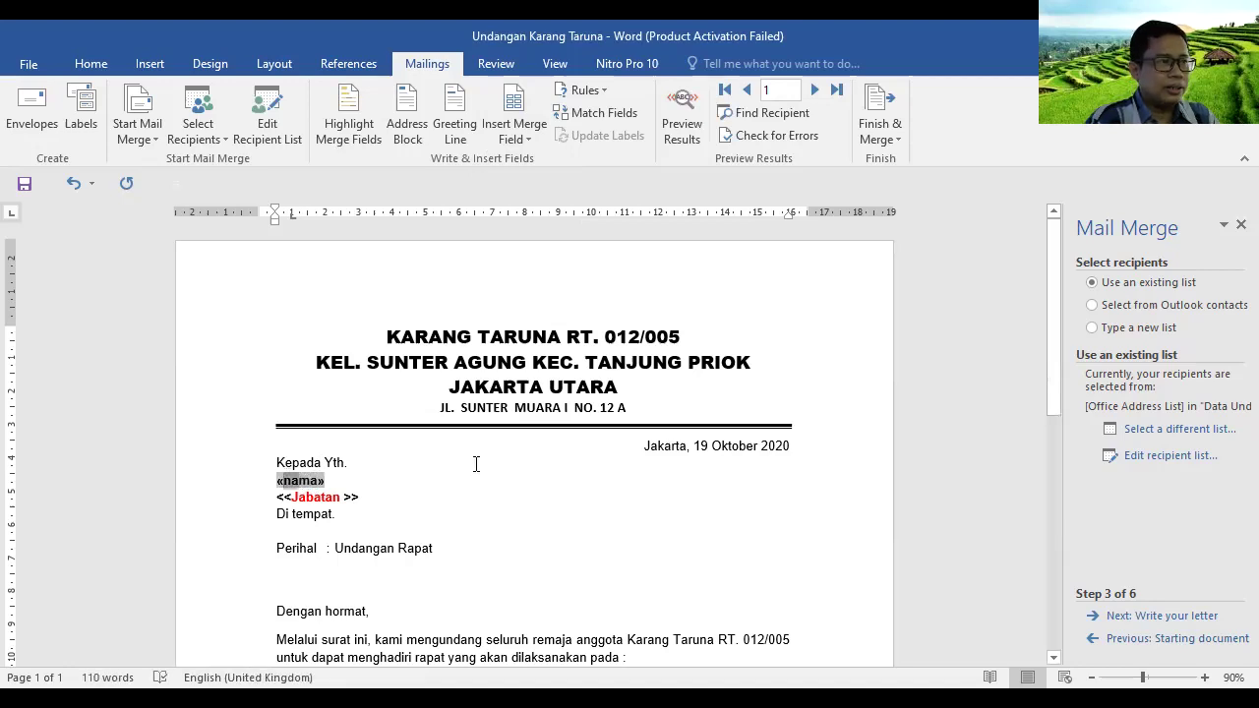
left_click(90, 63)
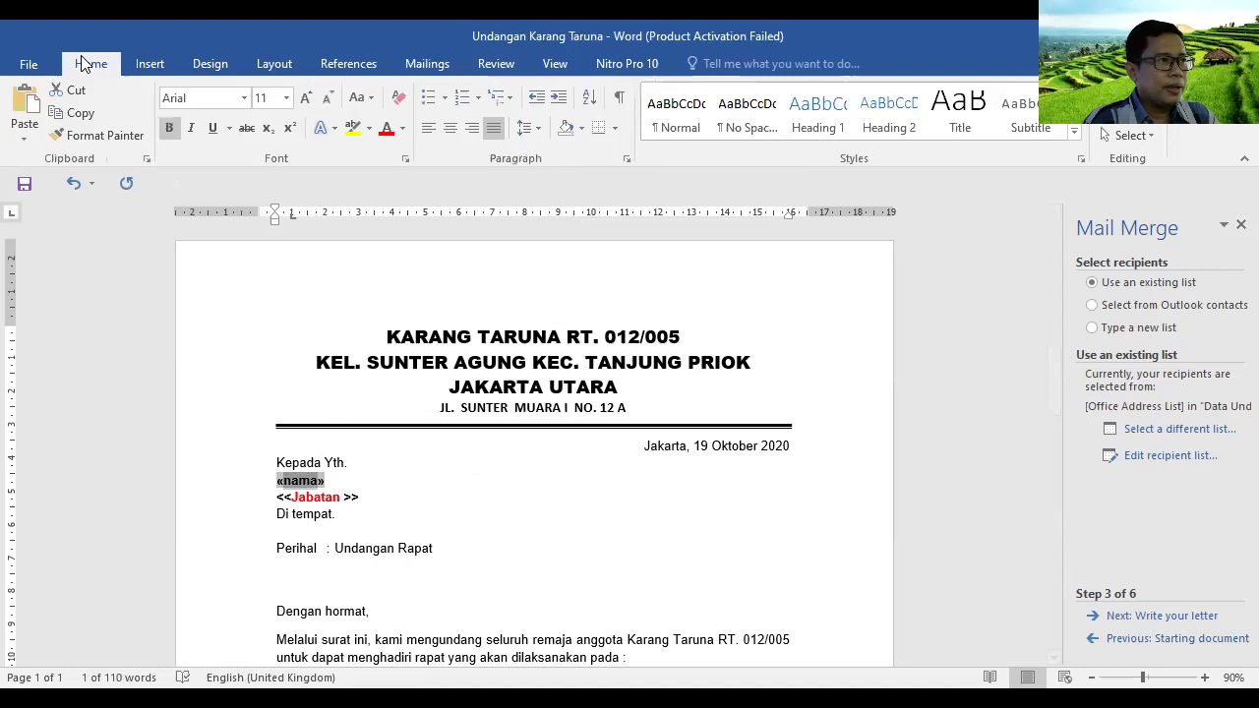
left_click(383, 141)
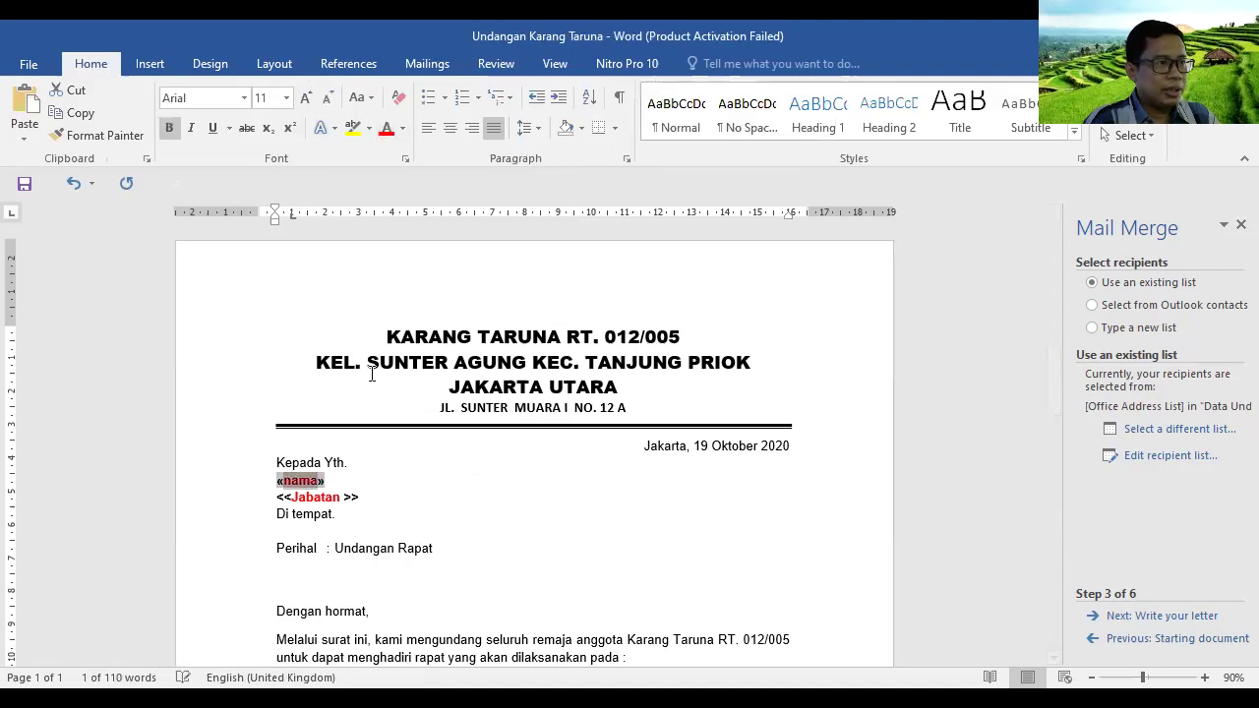
Replace the Jabatan placeholder with a red «jabatan» merge field below «nama»
left_click(360, 497)
key("BackSpace")
key("BackSpace")
key("BackSpace")
key("BackSpace")
key("BackSpace")
key("BackSpace")
key("BackSpace")
key("BackSpace")
key("BackSpace")
key("BackSpace")
key("BackSpace")
key("BackSpace")
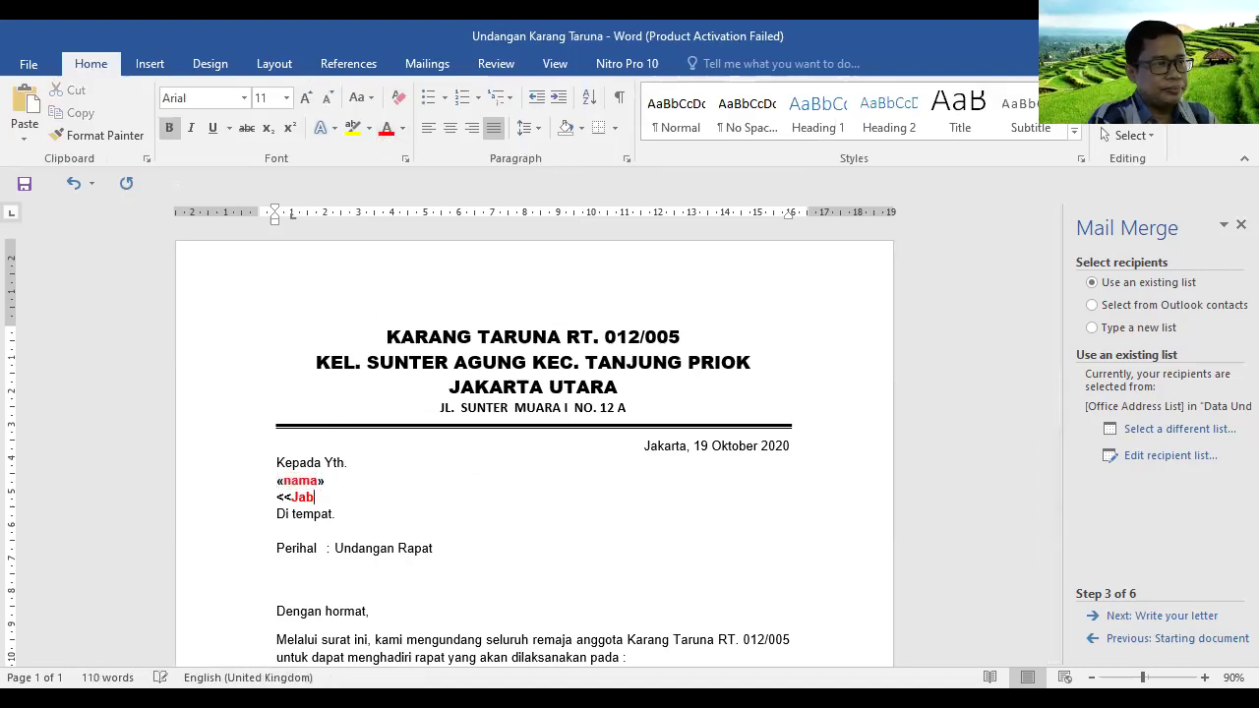
left_click(427, 63)
left_click(530, 139)
left_click(531, 184)
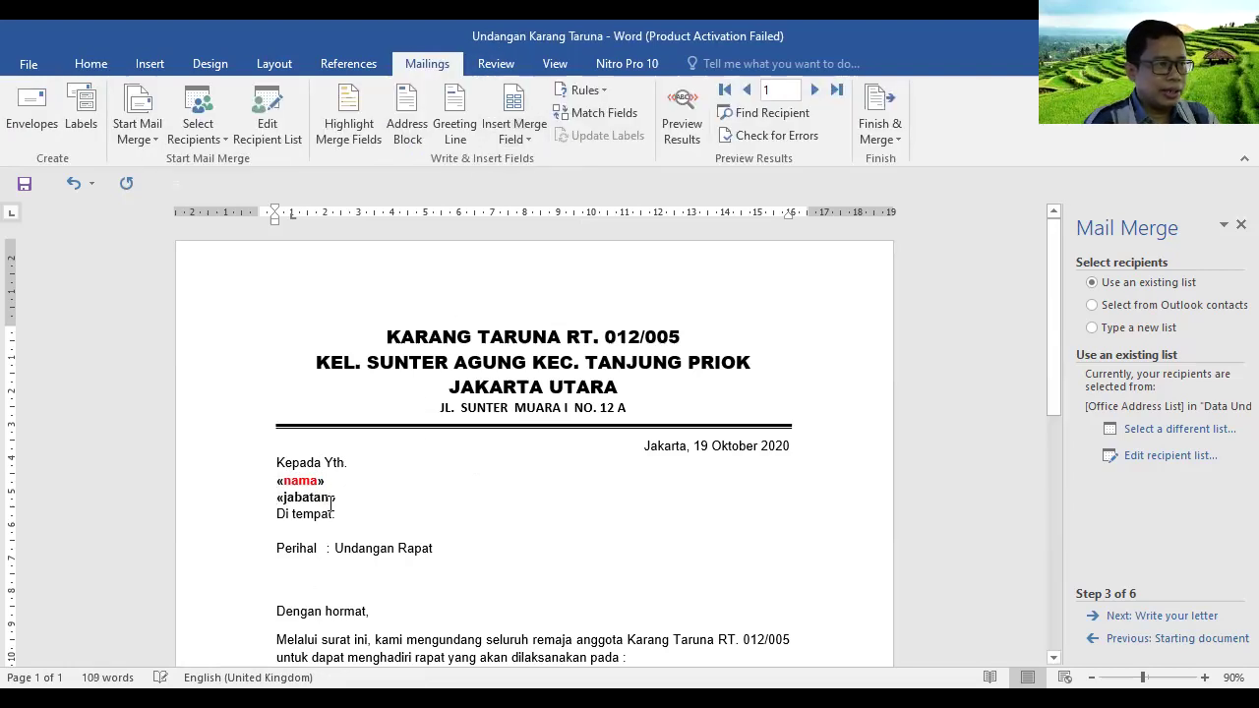
left_click(332, 498)
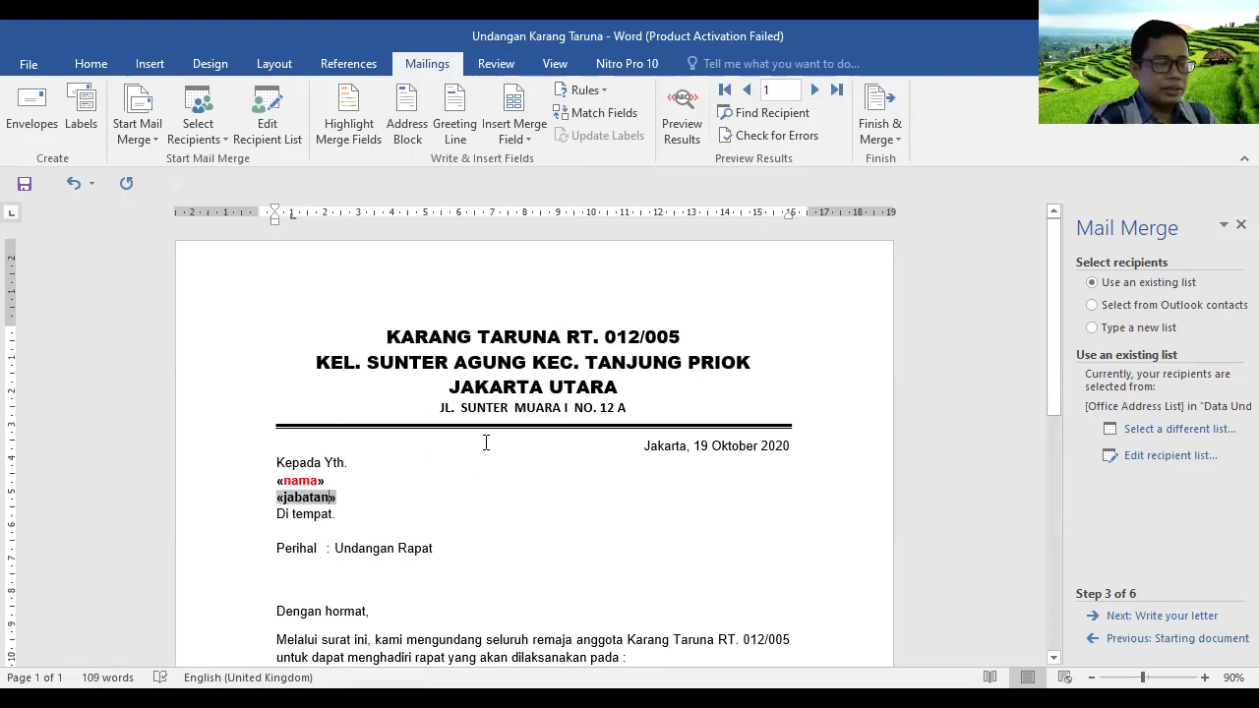
key("shift+Left")
key("shift+Left")
key("shift+Left")
key("shift+Left")
key("shift+Left")
key("shift+Left")
key("shift+Left")
key("shift+Left")
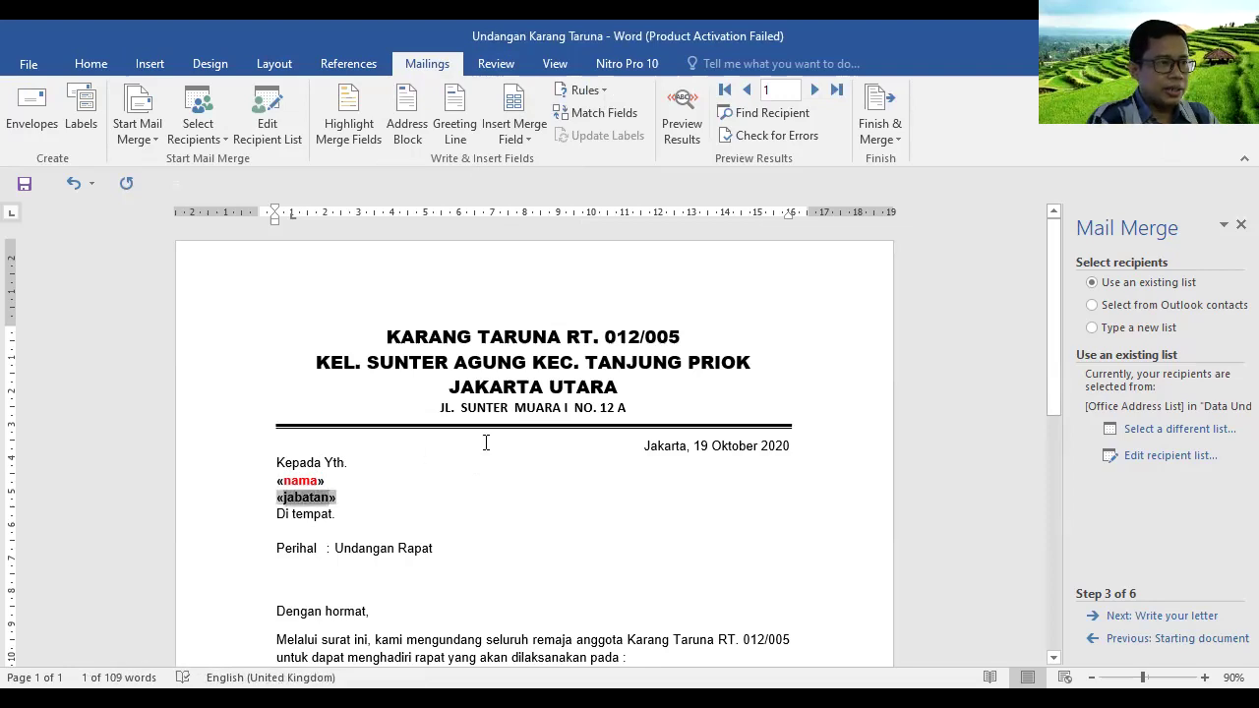
left_click(90, 63)
left_click(395, 131)
left_click(427, 458)
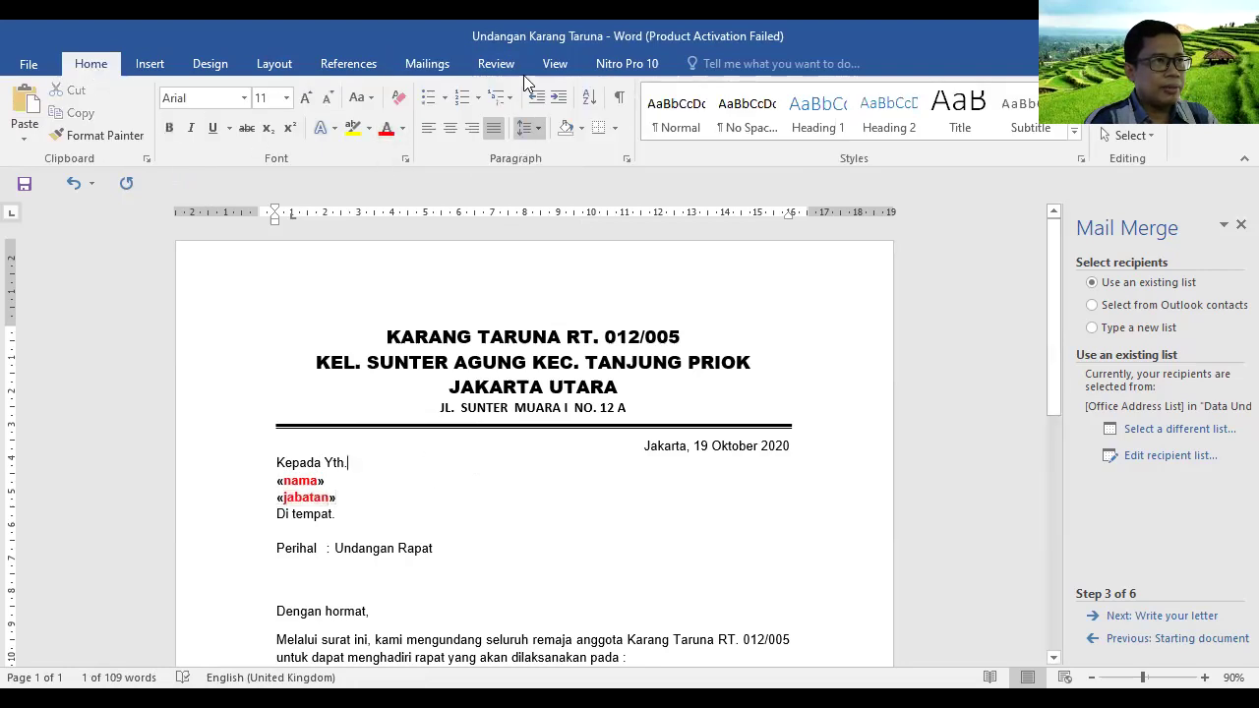
left_click(427, 64)
left_click(590, 537)
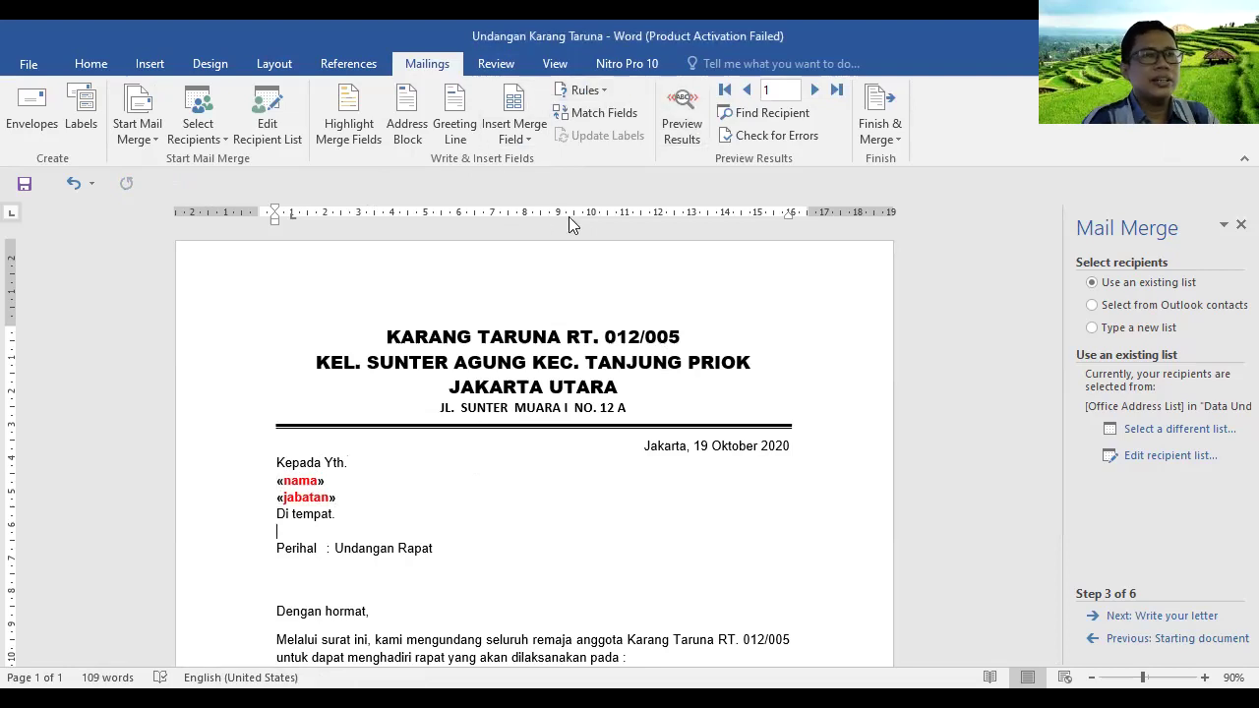
Turn on Preview Results and advance from record 1 to record 6, the Wakil Bendahara letter
left_click(683, 124)
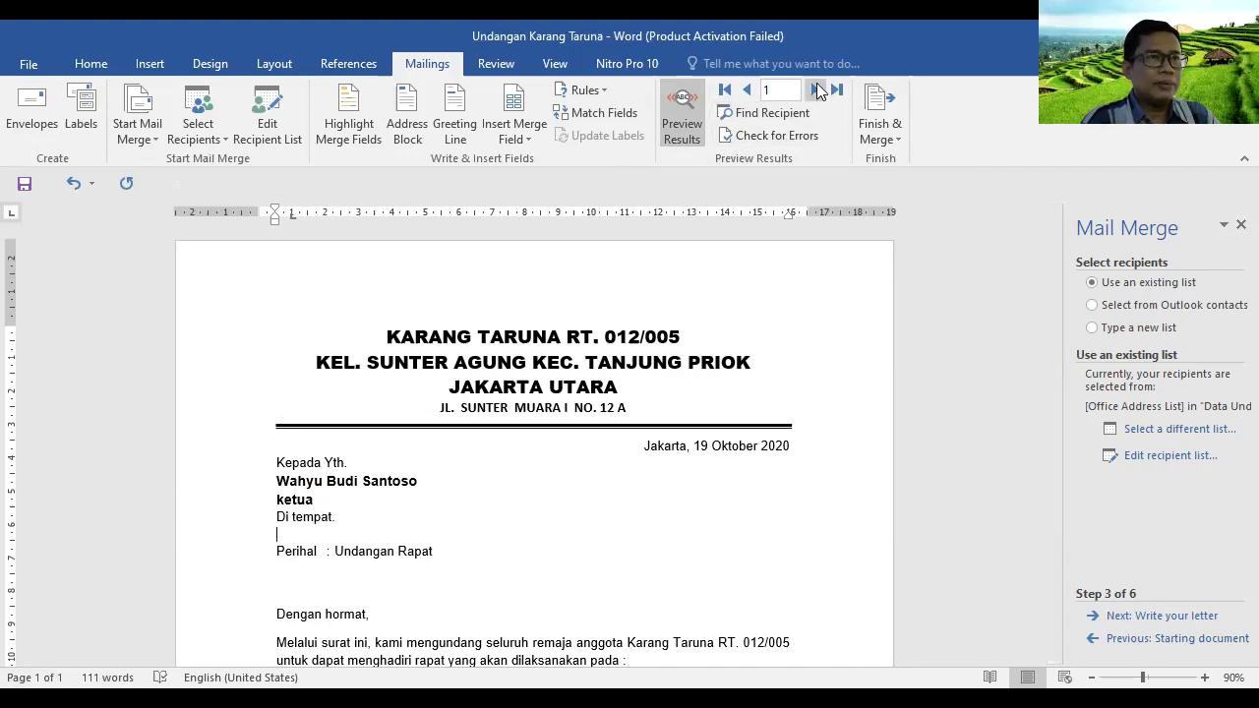
left_click(814, 91)
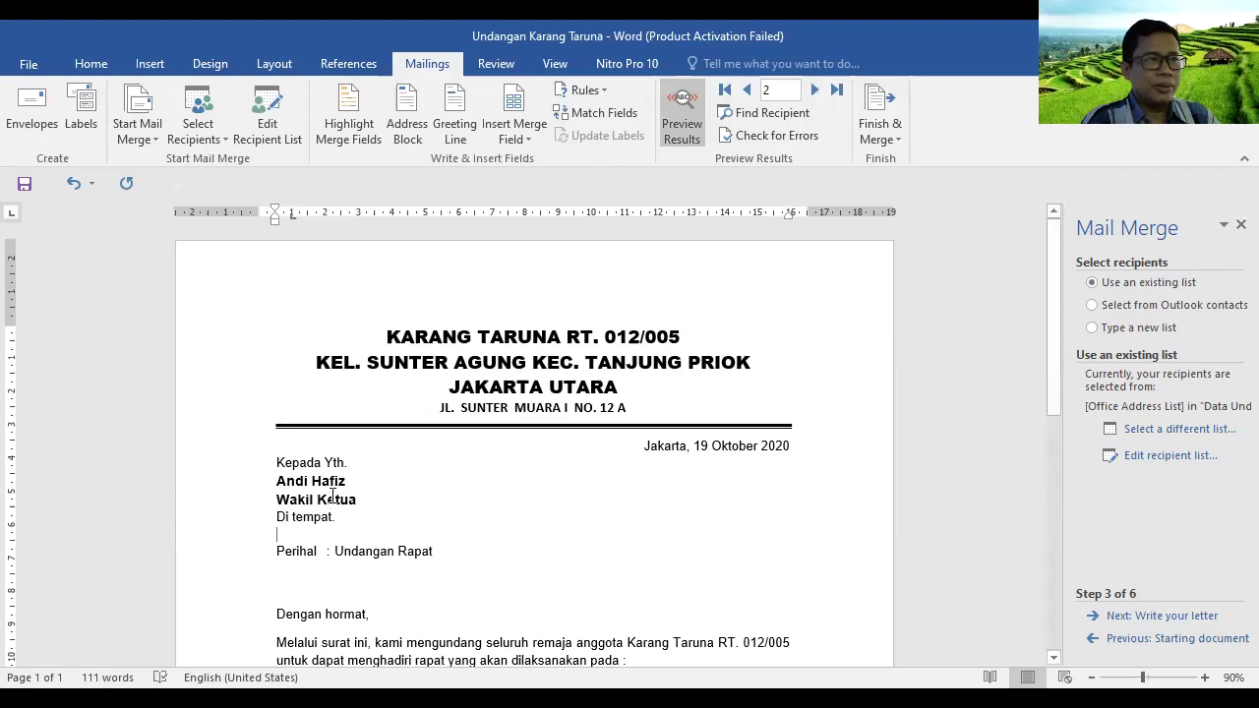
left_click(815, 90)
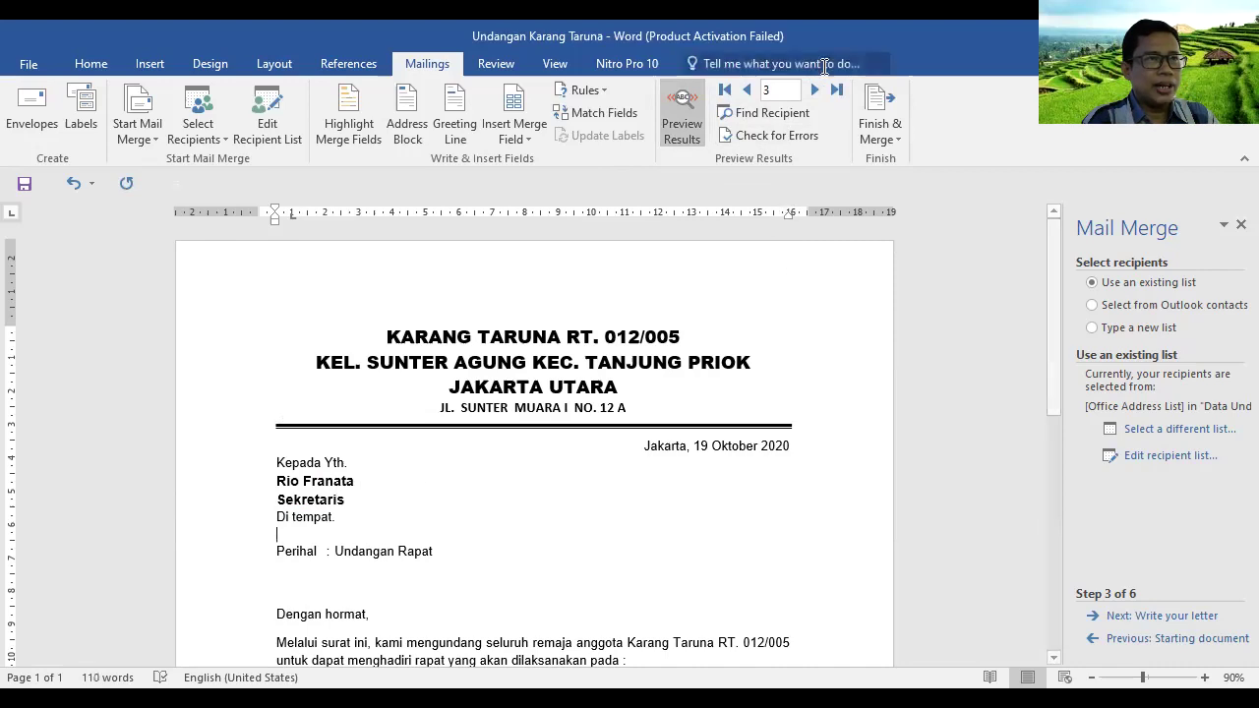
left_click(815, 90)
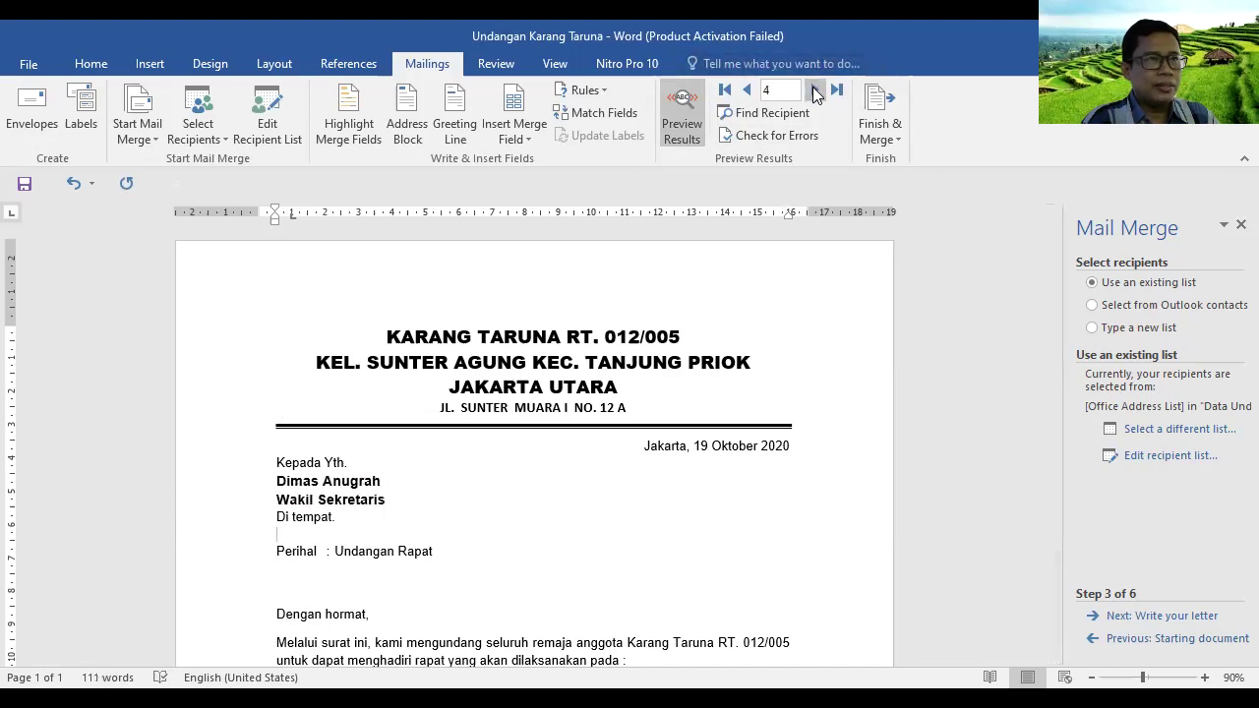
left_click(815, 90)
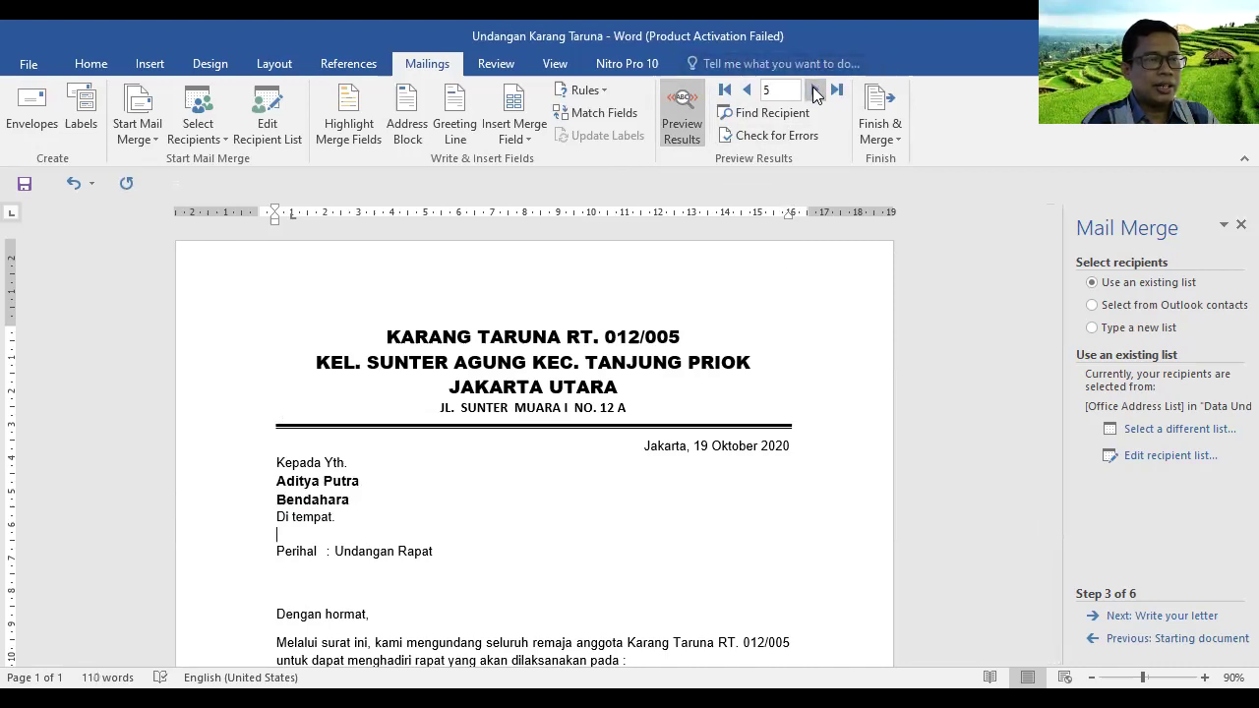
left_click(815, 90)
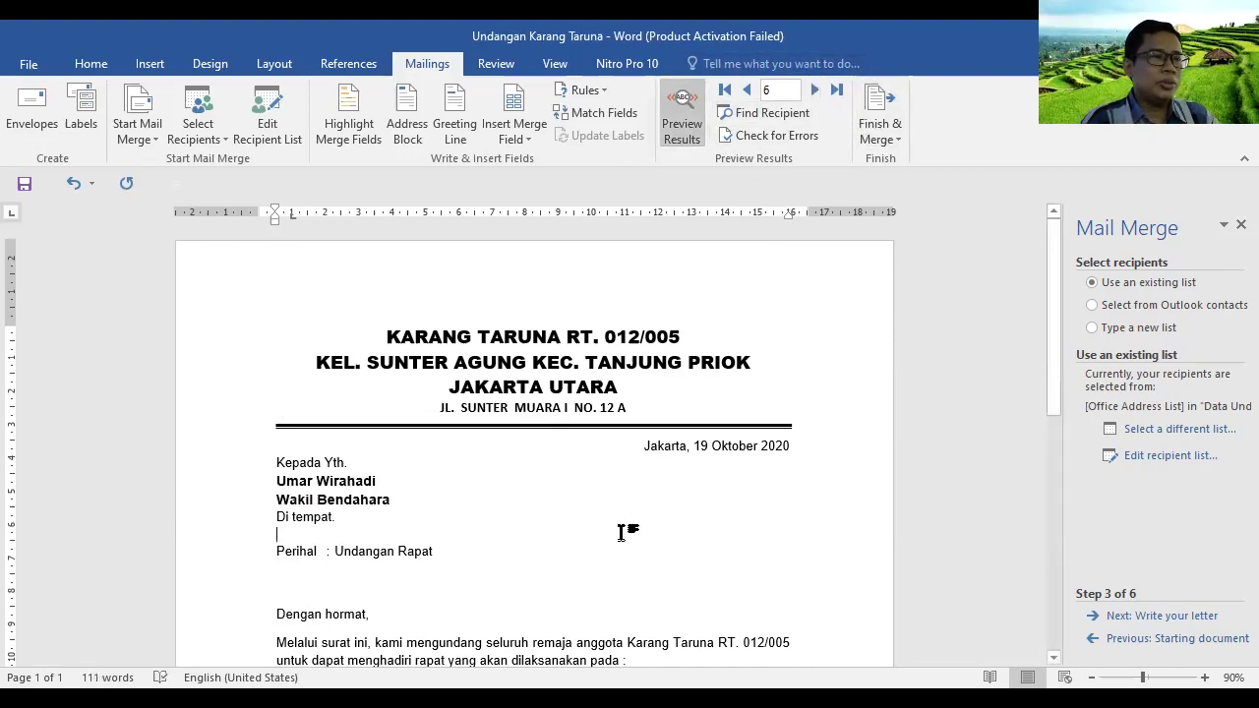
scroll(630, 508, "down", 3)
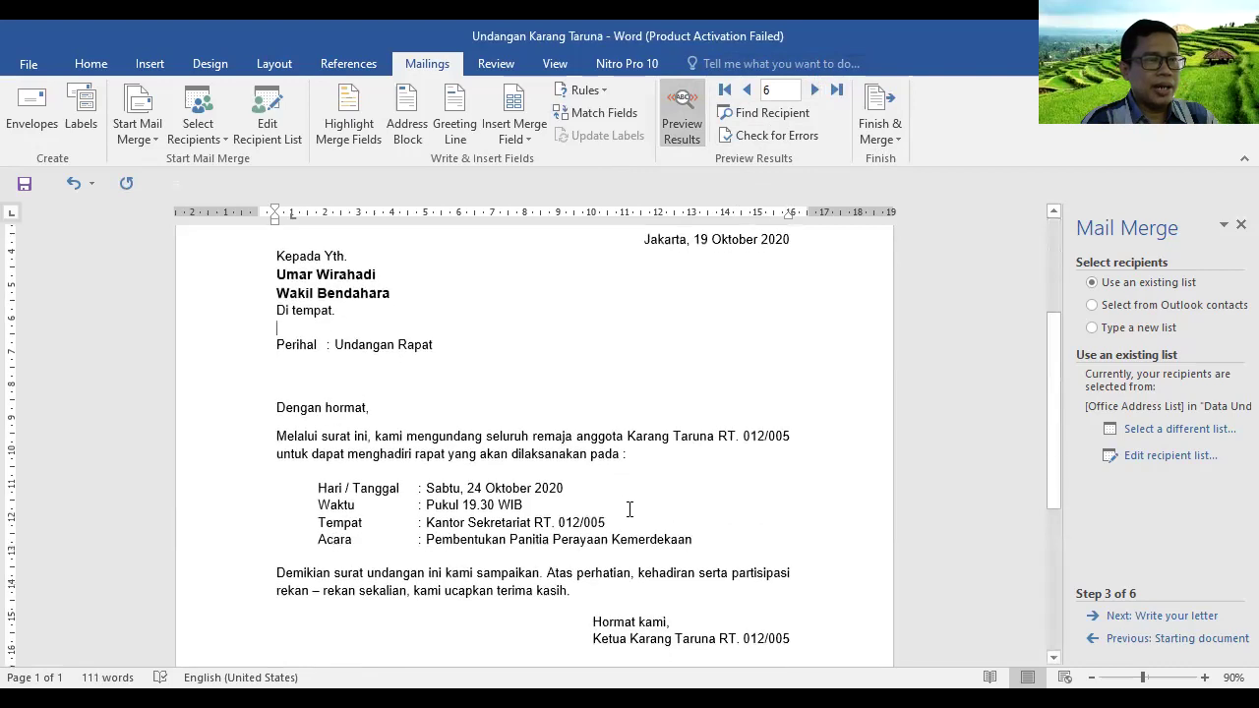
scroll(630, 509, "down", 1)
scroll(630, 509, "up", 4)
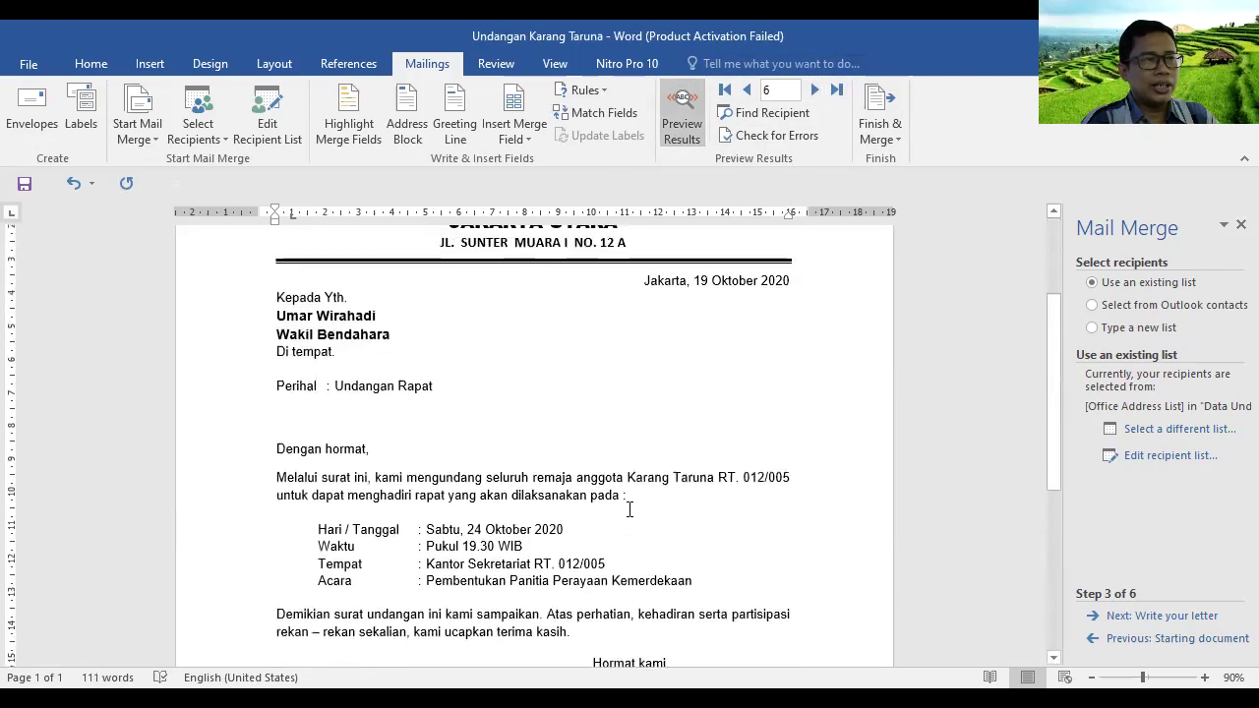